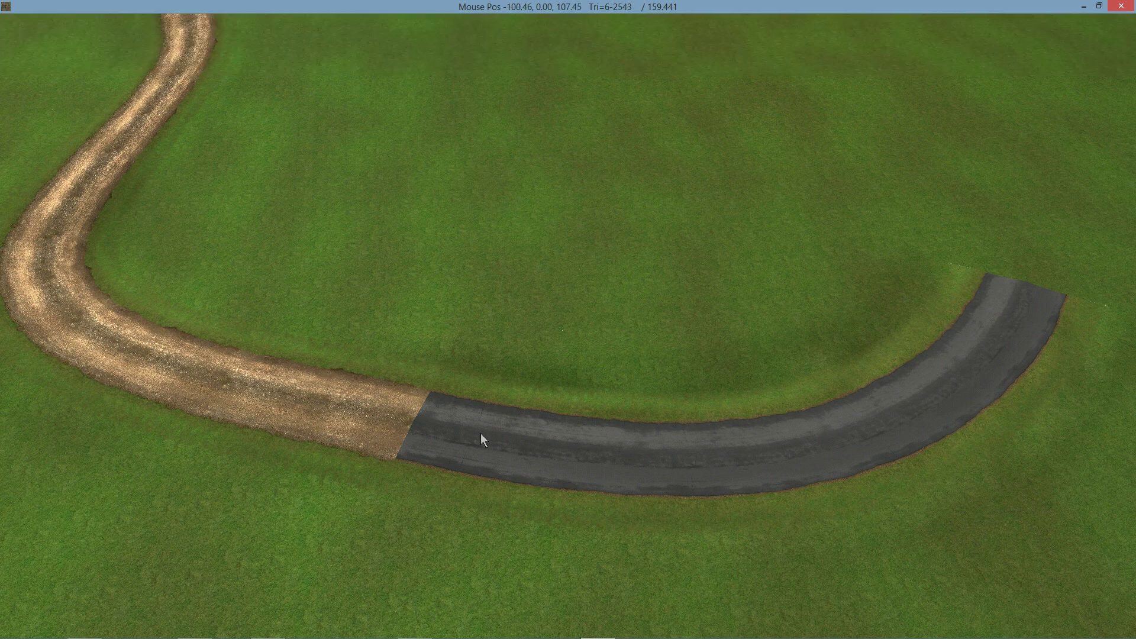
# Move the node joining the dirt and asphalt tracks slightly toward the dirt track.
pyautogui.click(412, 437)
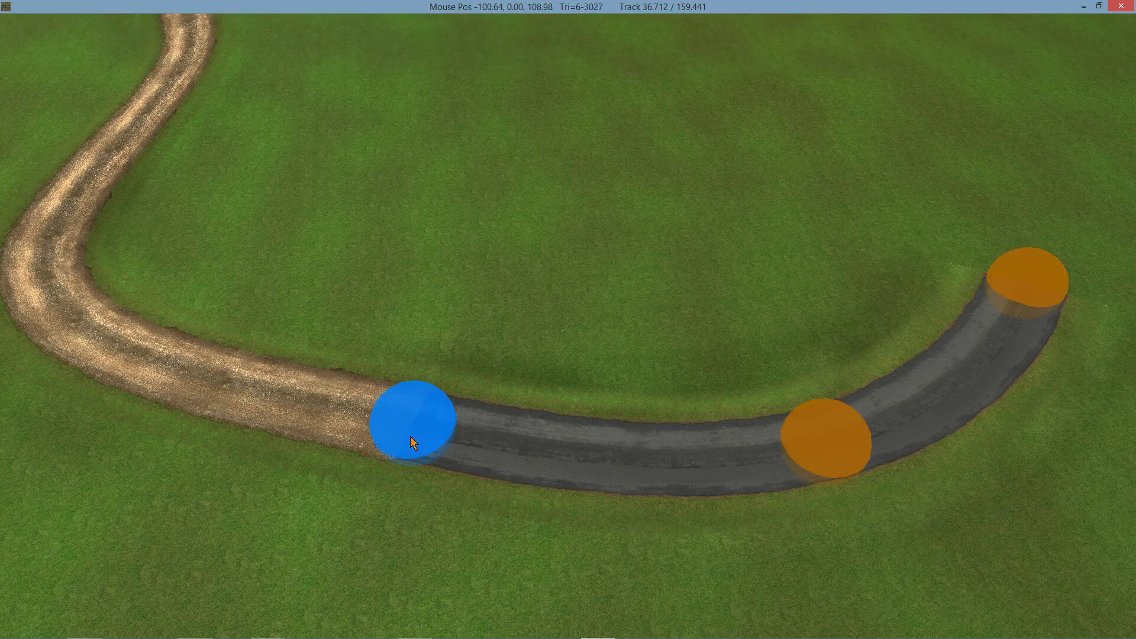
pyautogui.moveTo(418, 435); pyautogui.dragTo(395, 460)
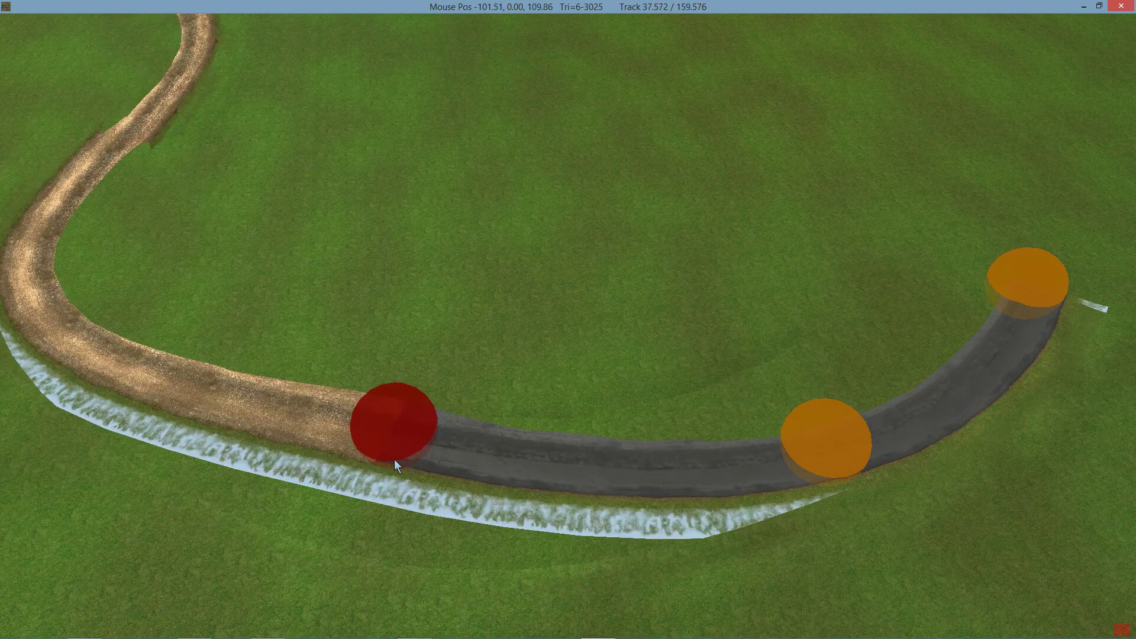
pyautogui.click(217, 386)
pyautogui.click(513, 296)
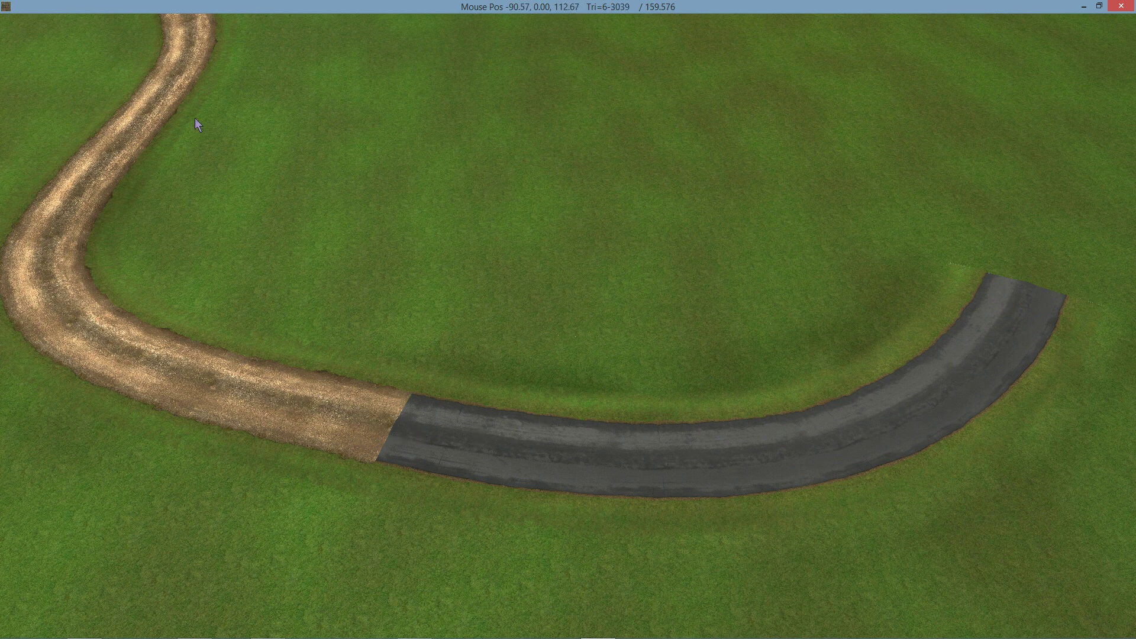
# Switch to track cross-section editing and examine the dirt and asphalt cross-section lines where the two tracks meet.
pyautogui.moveTo(279, 2)
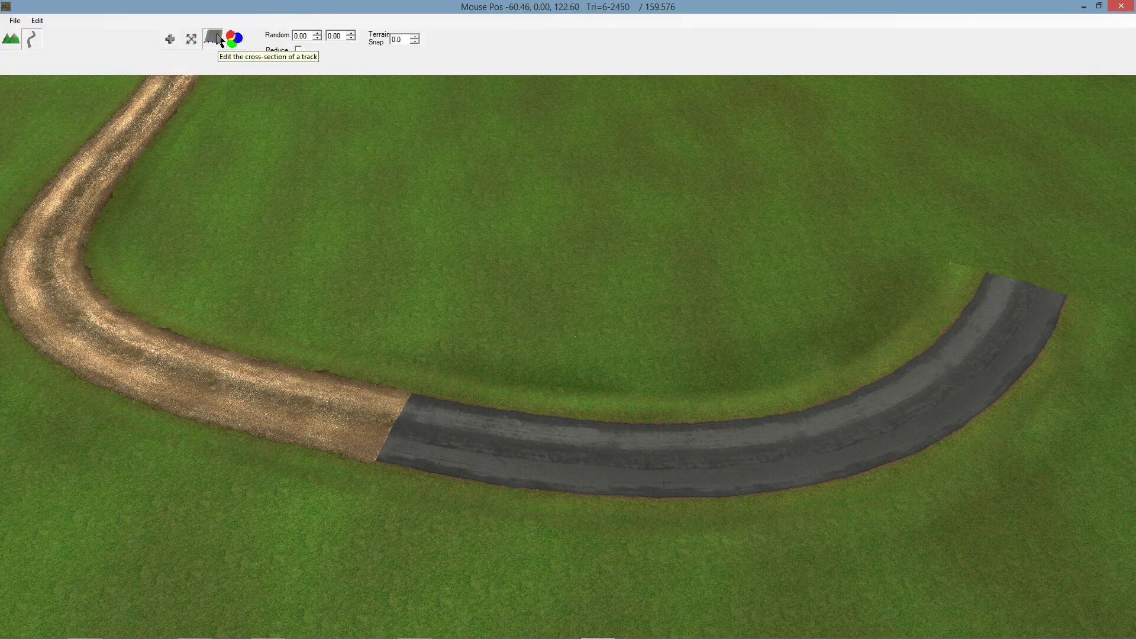
pyautogui.click(217, 36)
pyautogui.click(474, 431)
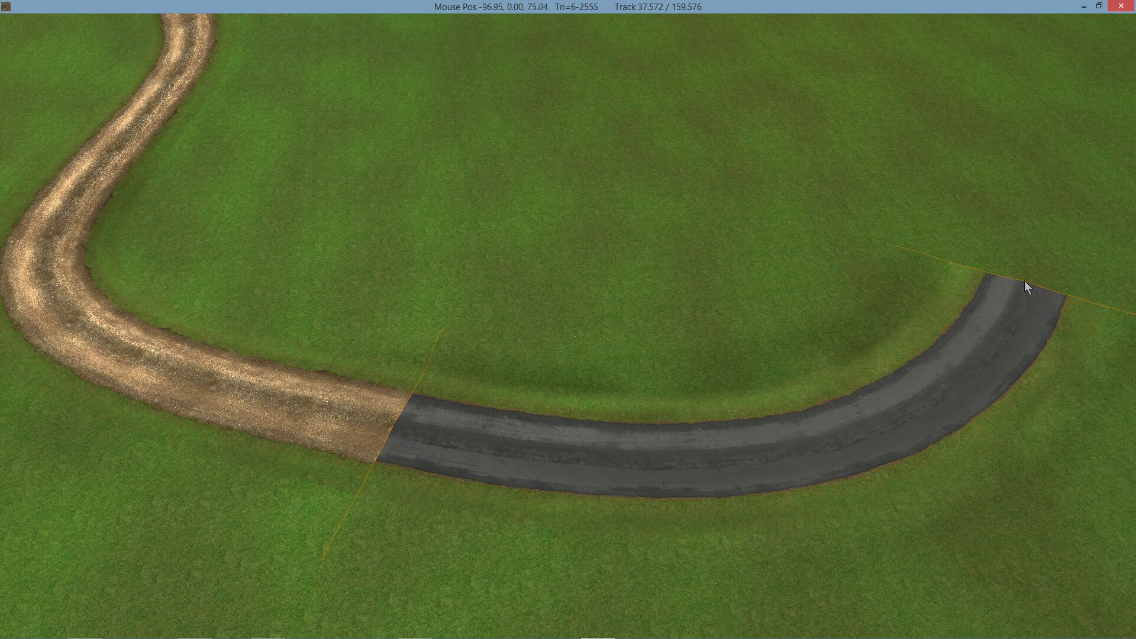
pyautogui.click(336, 416)
pyautogui.moveTo(348, 373); pyautogui.dragTo(324, 343, button='right')
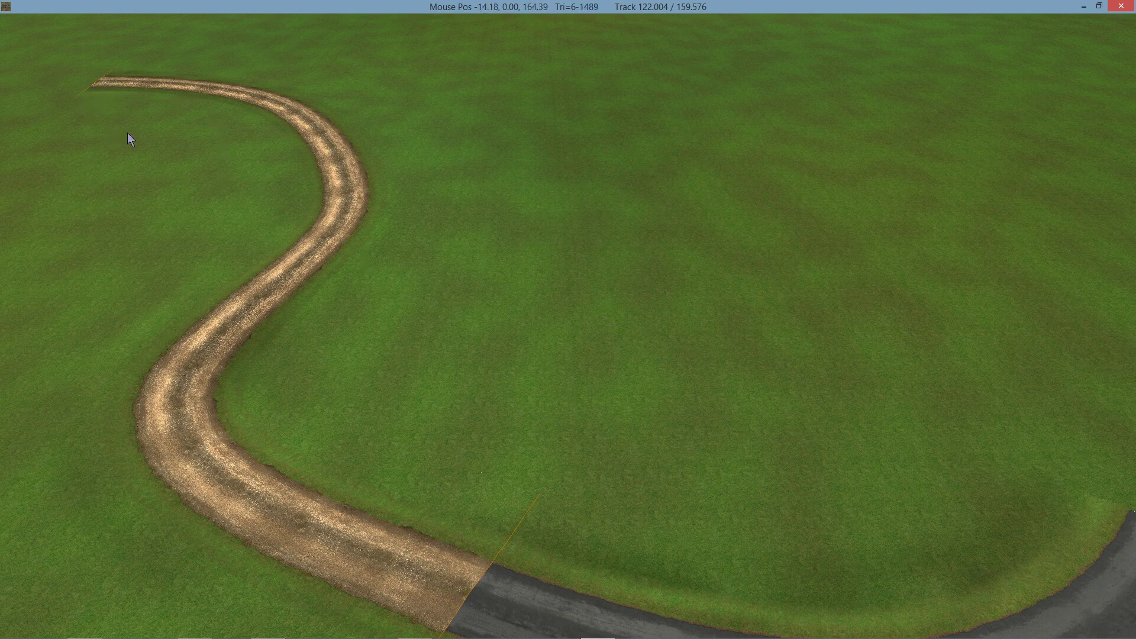
pyautogui.moveTo(466, 416); pyautogui.dragTo(287, 403, button='right')
pyautogui.scroll(4, 441, 456)
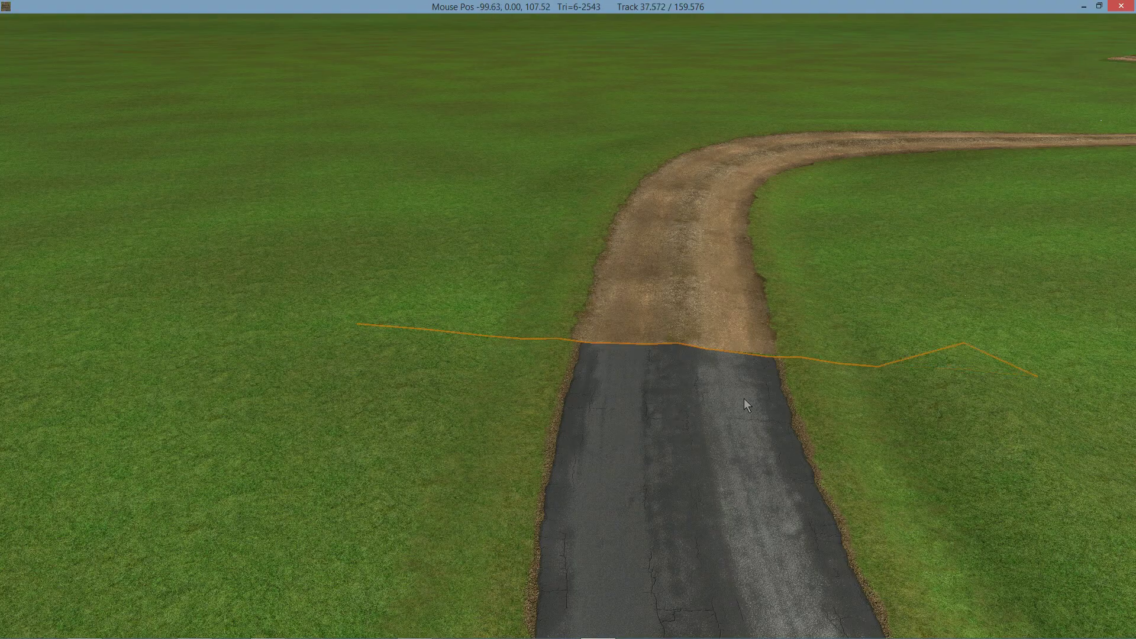
pyautogui.moveTo(743, 400); pyautogui.dragTo(764, 295, button='right')
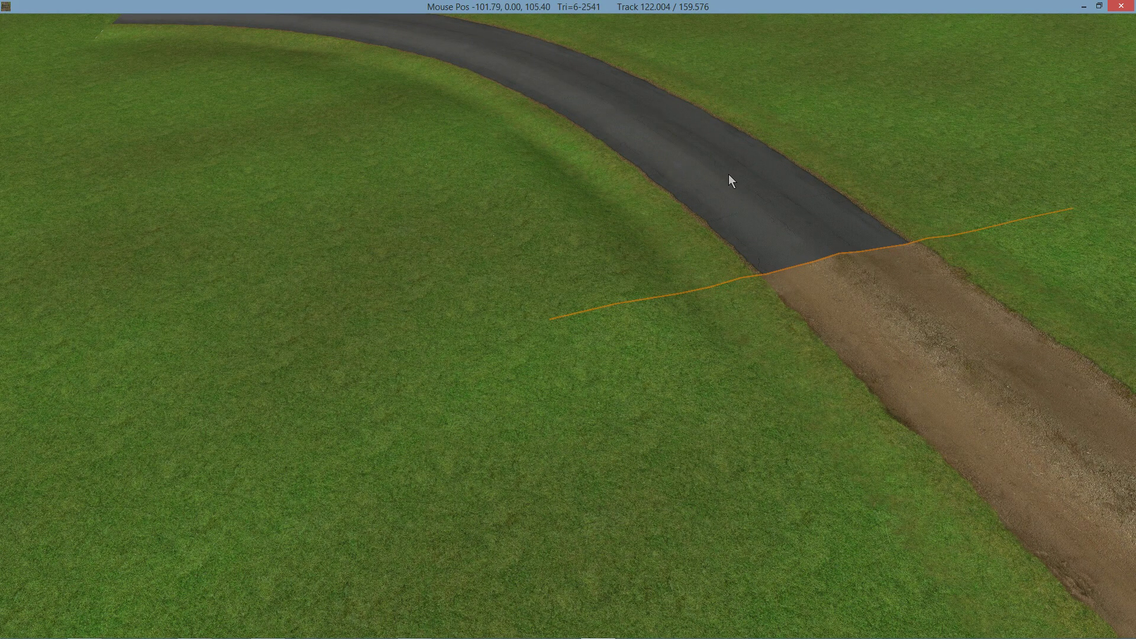
pyautogui.hotkey('ctrl', 'z')
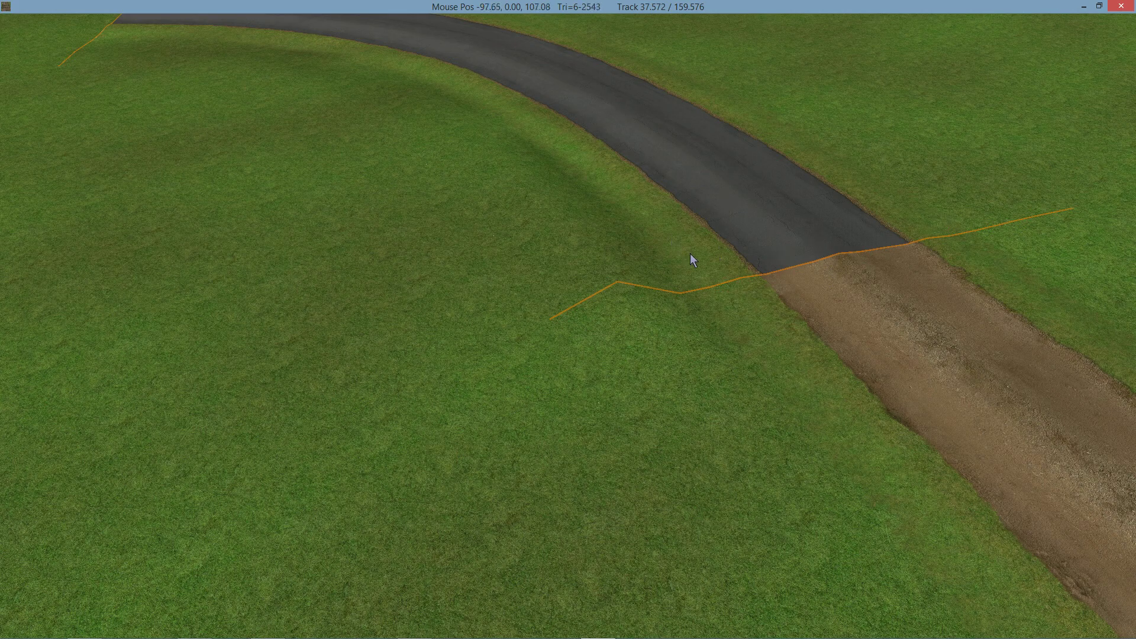
pyautogui.moveTo(753, 272); pyautogui.dragTo(1035, 294, button='middle')
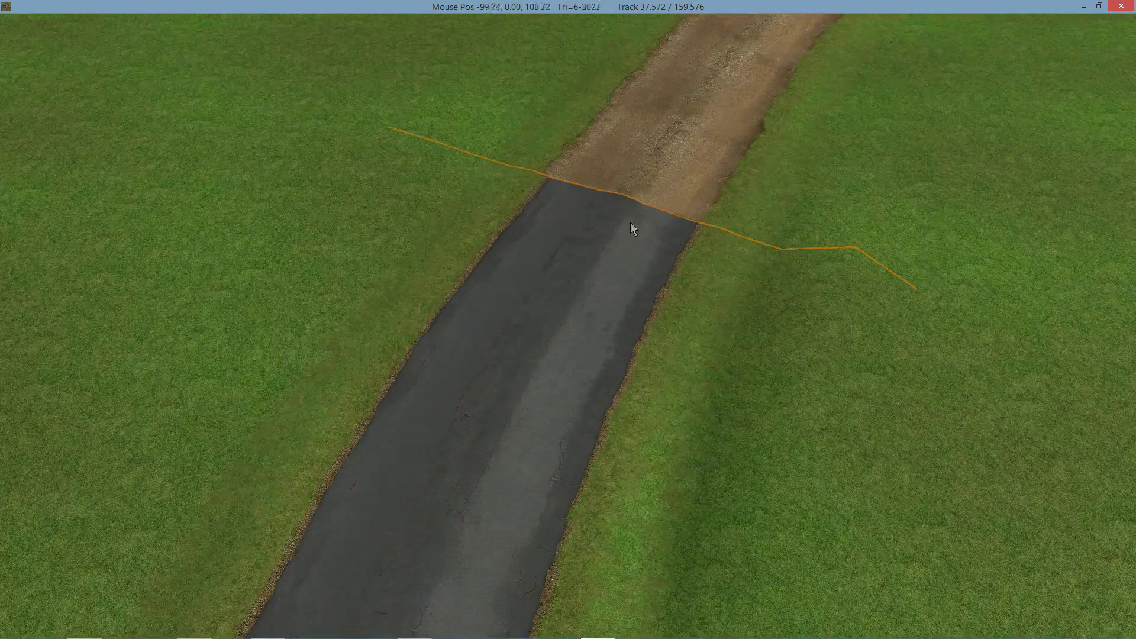
pyautogui.middleClick(631, 222)
pyautogui.moveTo(637, 228); pyautogui.dragTo(687, 337, button='middle')
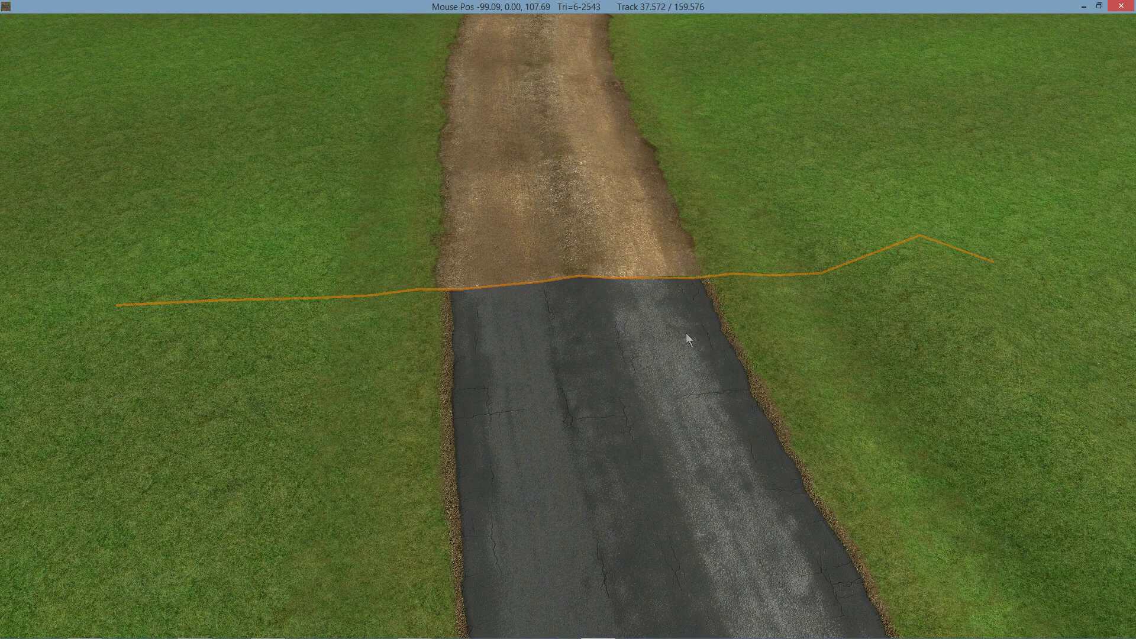
# Select the asphalt cross-section at the dirt junction, inspect its nodes from the outer verge, and deselect it.
pyautogui.click(432, 292)
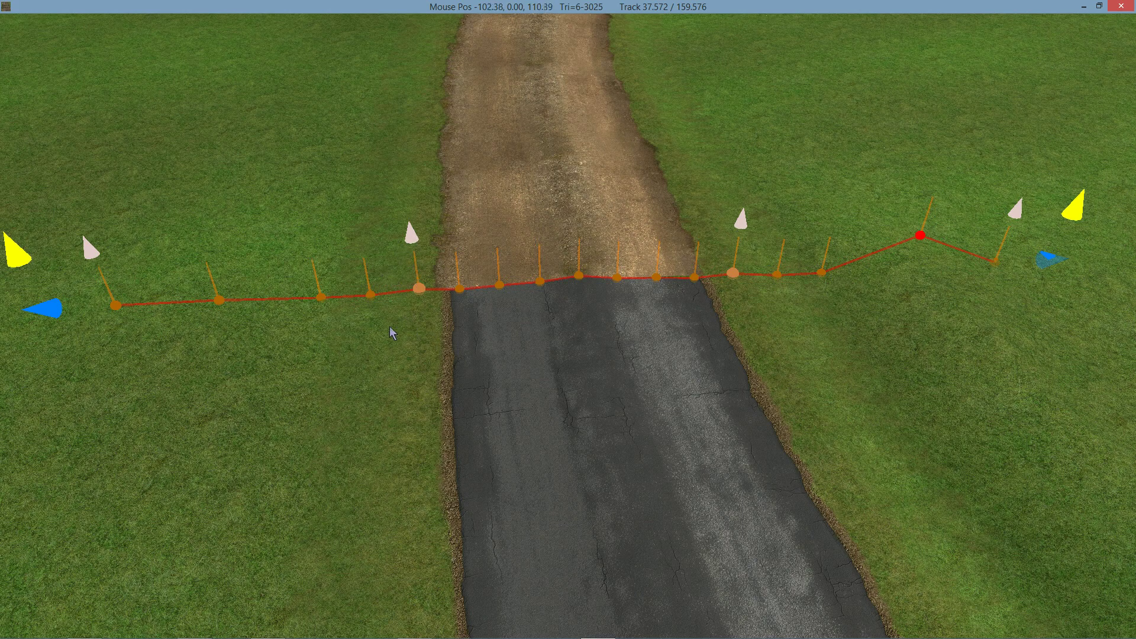
pyautogui.moveTo(335, 335); pyautogui.dragTo(306, 329, button='right')
pyautogui.moveTo(457, 287); pyautogui.dragTo(479, 308, button='right')
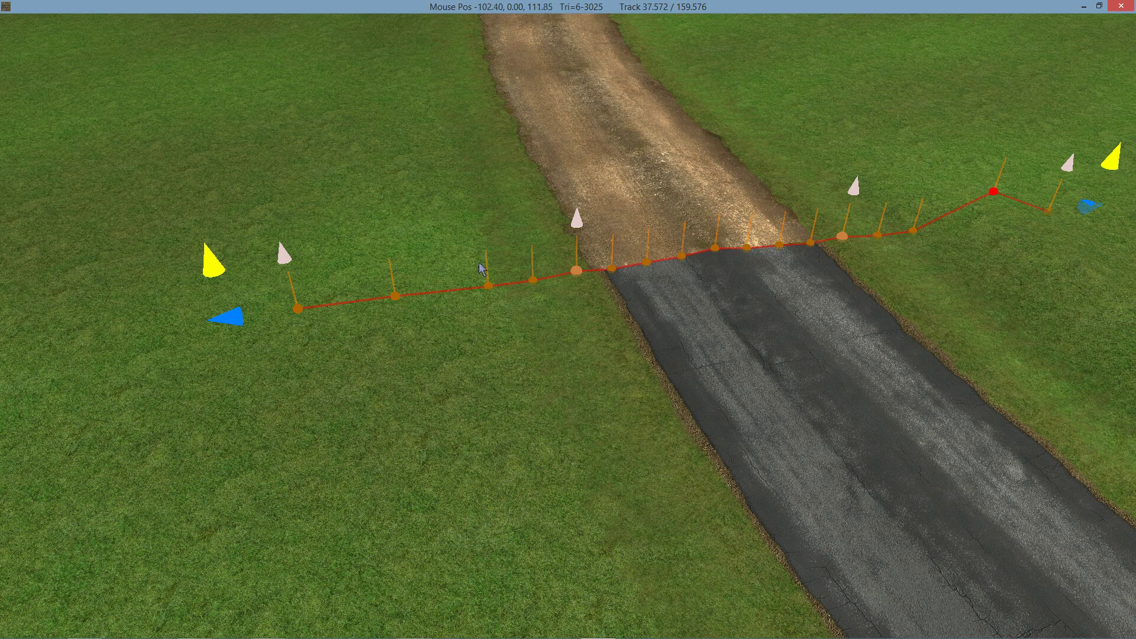
pyautogui.click(549, 329)
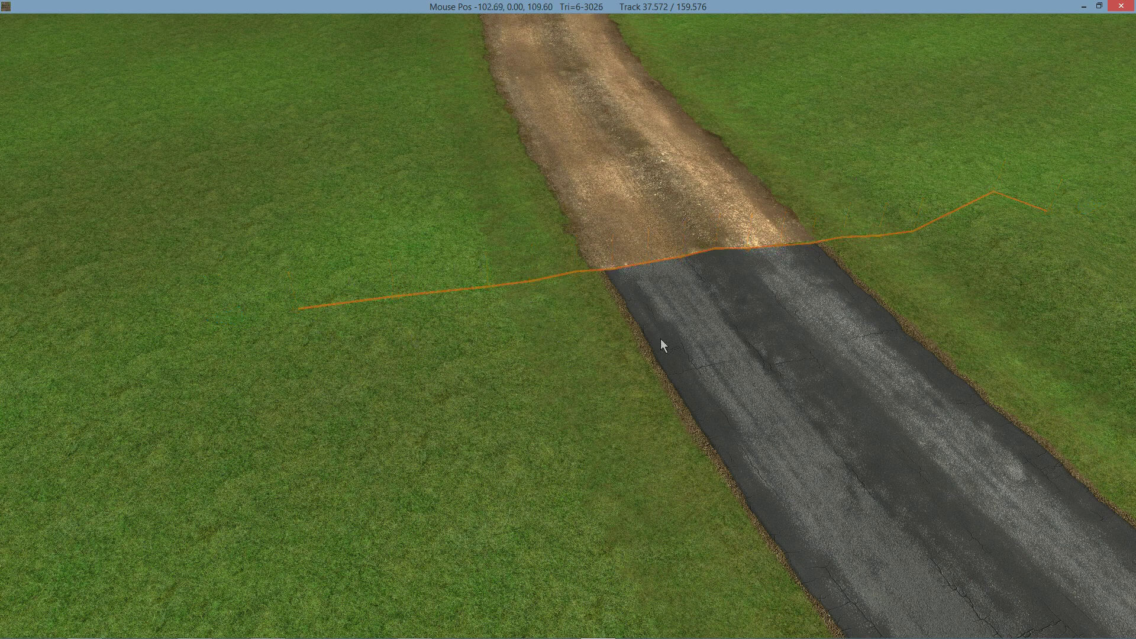
# Show the terrain wireframe and raise the third node from the outer-verge end of the asphalt cross-section at the junction.
pyautogui.click(644, 329)
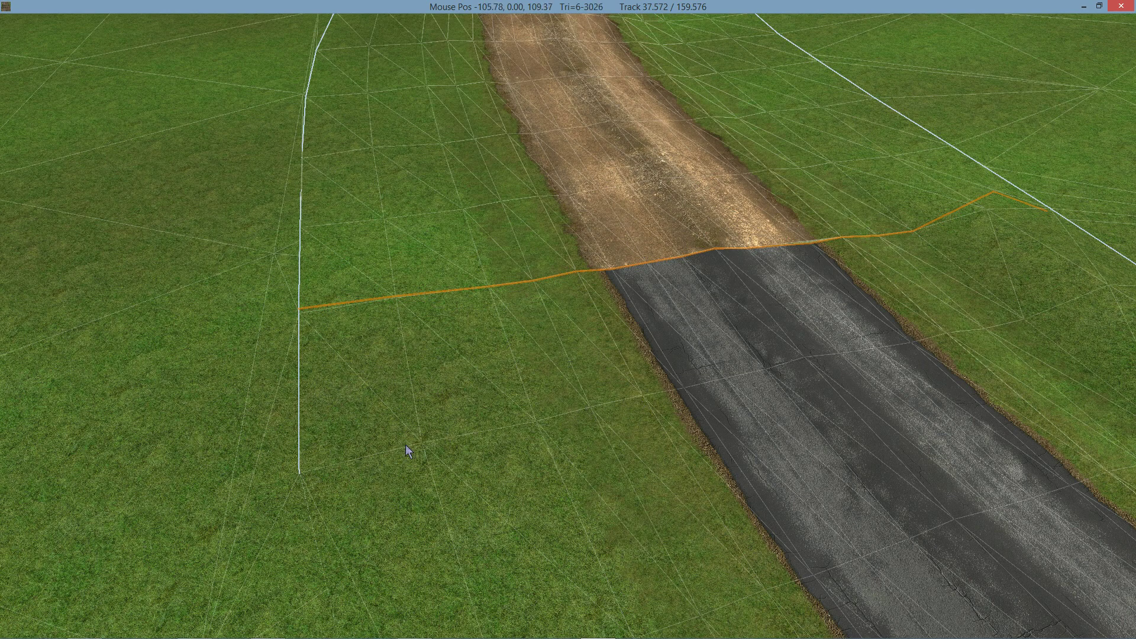
pyautogui.click(471, 288)
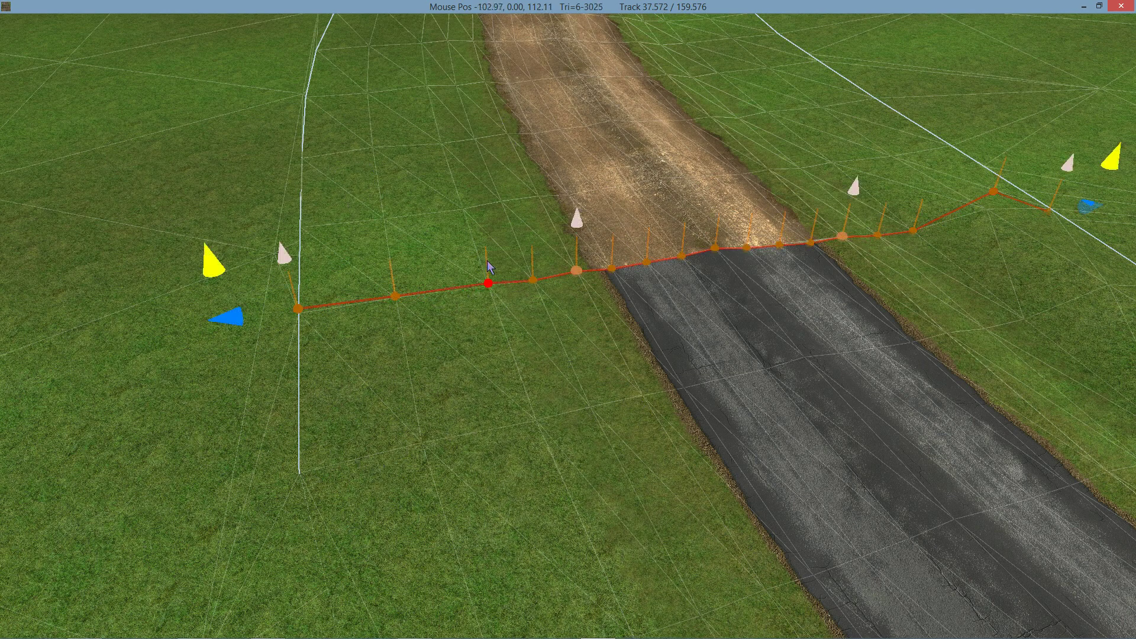
pyautogui.moveTo(487, 261); pyautogui.dragTo(487, 236)
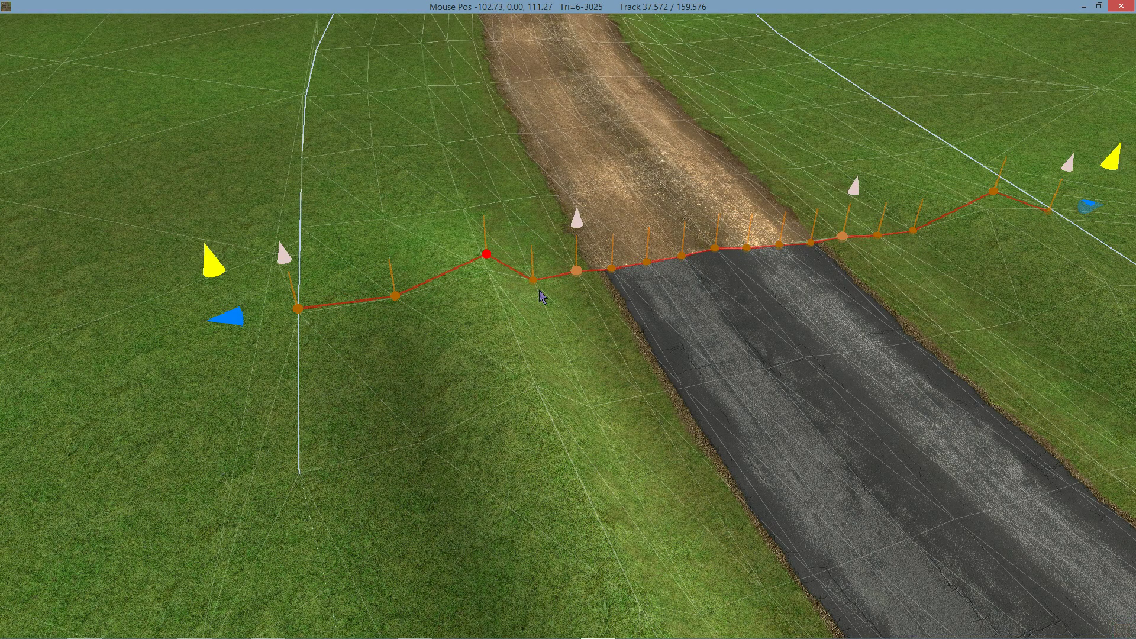
pyautogui.moveTo(543, 297); pyautogui.dragTo(814, 246, button='middle')
pyautogui.click(381, 251)
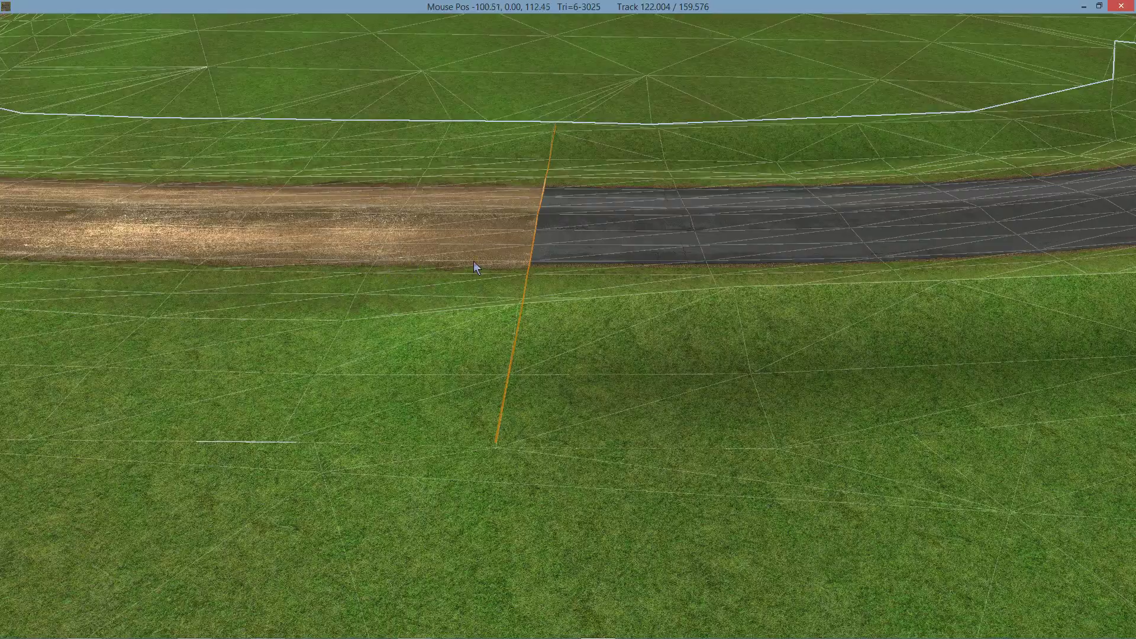
# Lower the matching outer-verge node of the dirt track's cross-section at the junction.
pyautogui.moveTo(474, 264); pyautogui.dragTo(548, 207, button='middle')
pyautogui.click(580, 201)
pyautogui.moveTo(548, 207); pyautogui.dragTo(549, 240)
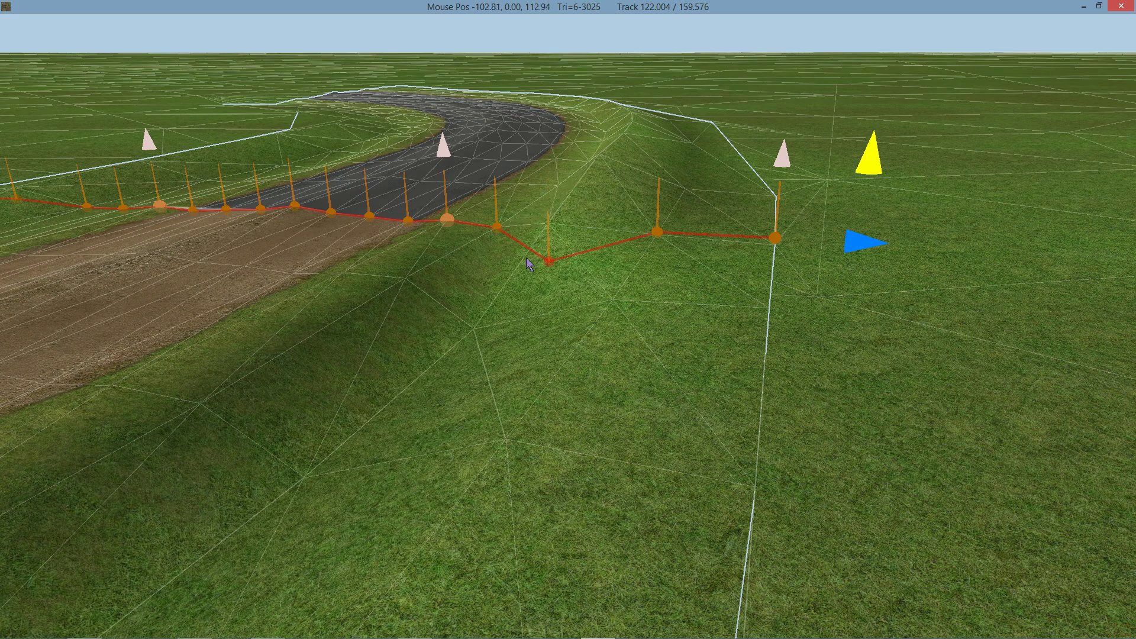
# Examine from several angles how the asphalt and dirt cross-sections line up across the junction.
pyautogui.moveTo(536, 241); pyautogui.dragTo(267, 295, button='middle')
pyautogui.moveTo(339, 209); pyautogui.dragTo(548, 248, button='middle')
pyautogui.moveTo(222, 77)
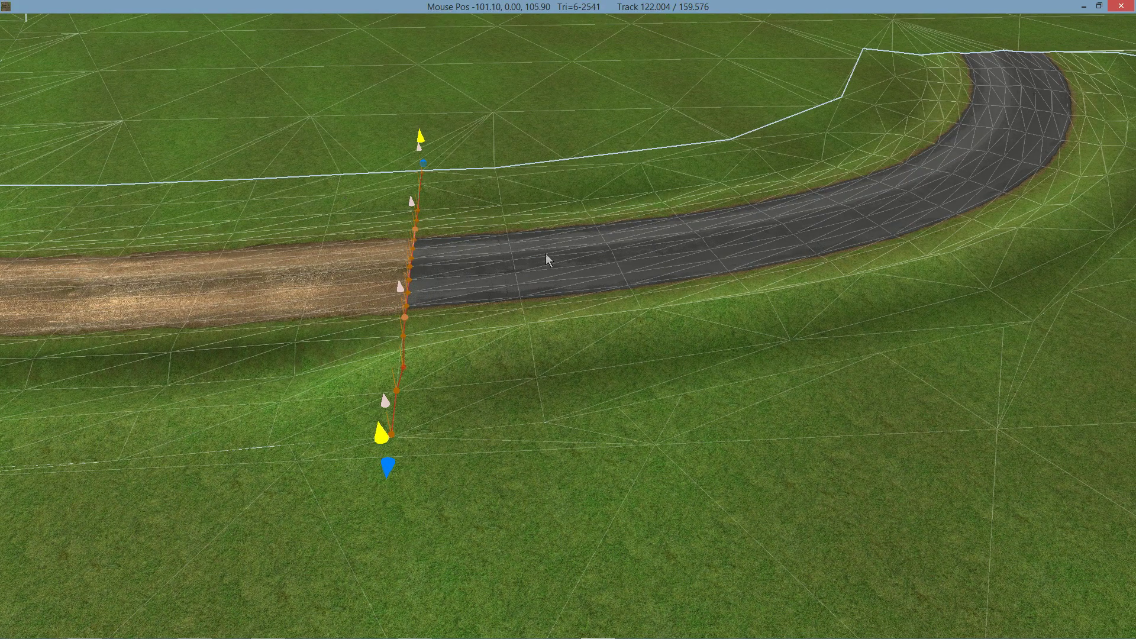
pyautogui.click(545, 253)
pyautogui.moveTo(419, 284); pyautogui.dragTo(210, 327, button='middle')
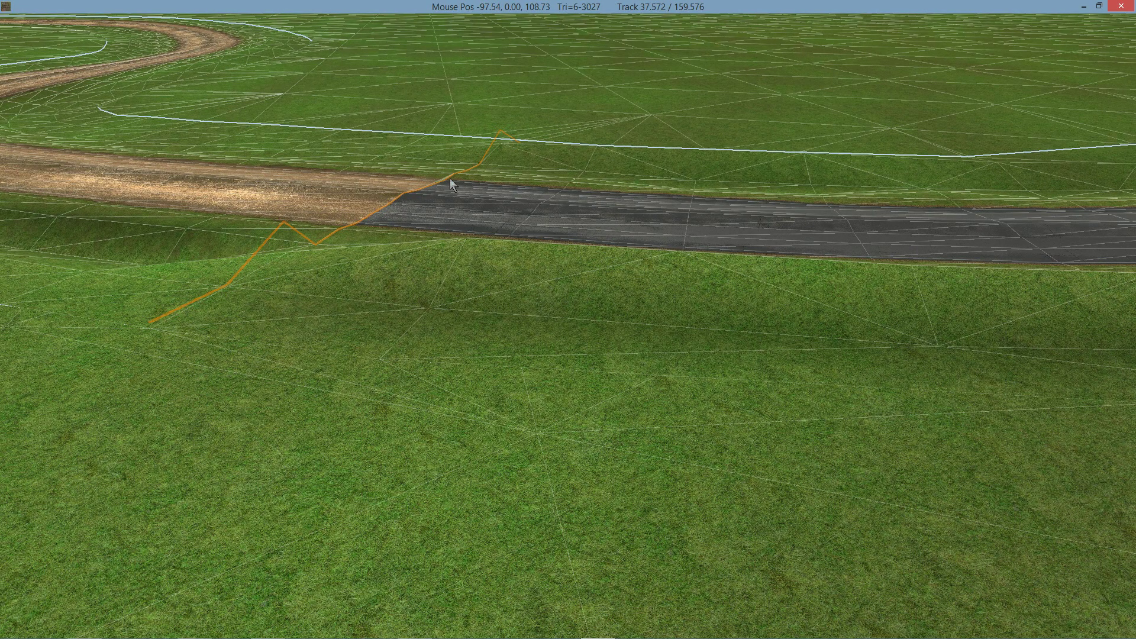
pyautogui.moveTo(450, 180); pyautogui.dragTo(630, 248, button='middle')
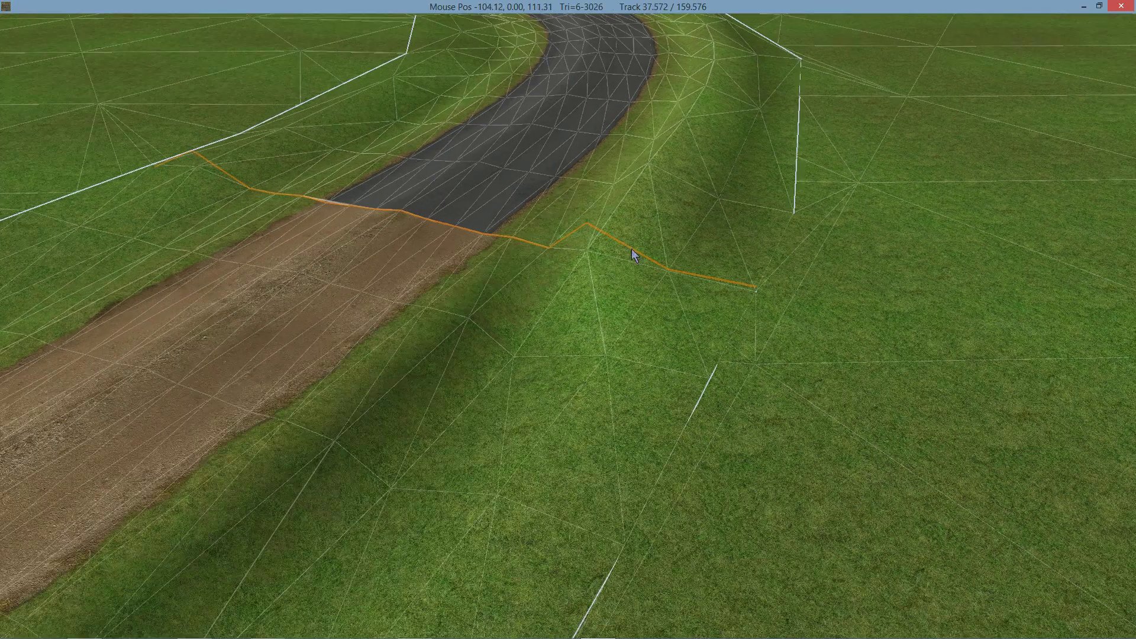
pyautogui.click(461, 244)
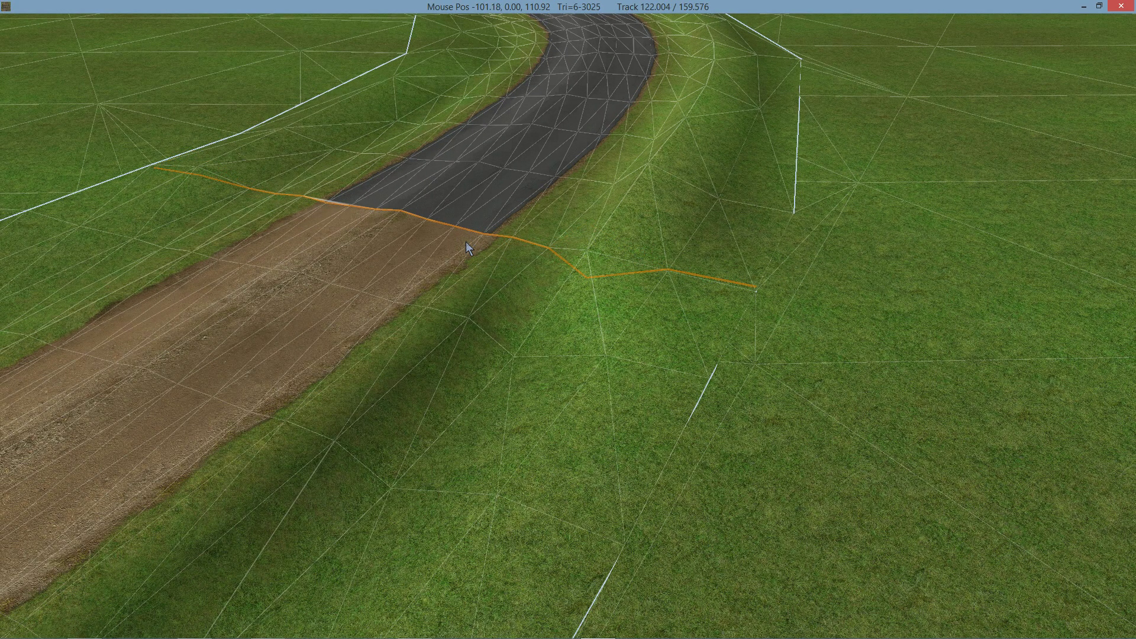
pyautogui.moveTo(477, 246); pyautogui.dragTo(246, 286, button='middle')
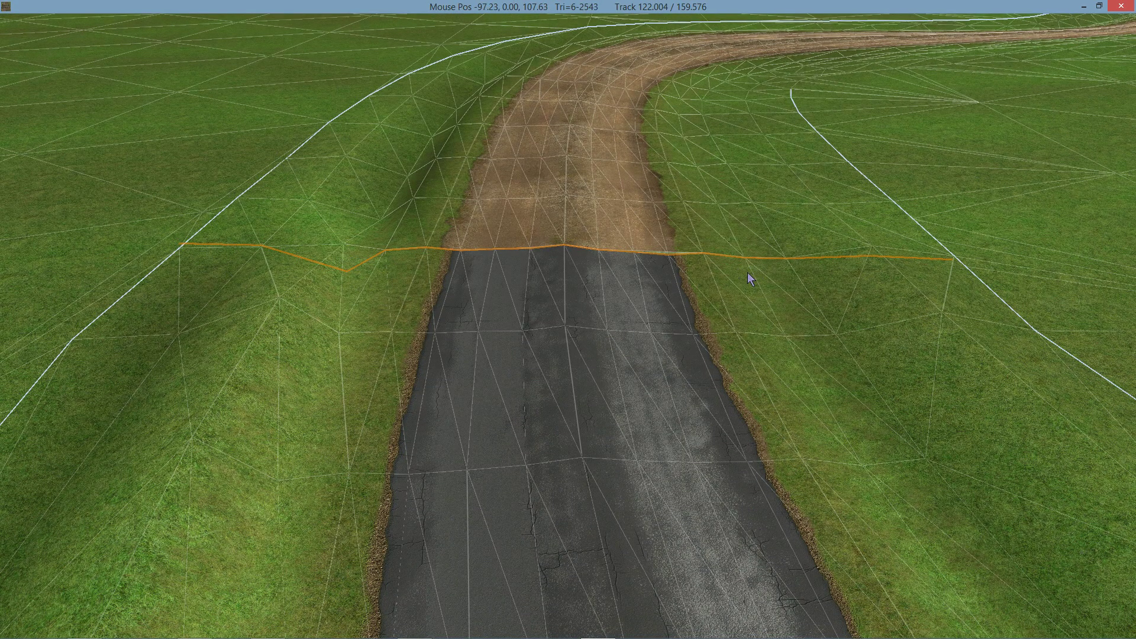
pyautogui.moveTo(592, 275); pyautogui.dragTo(574, 276, button='middle')
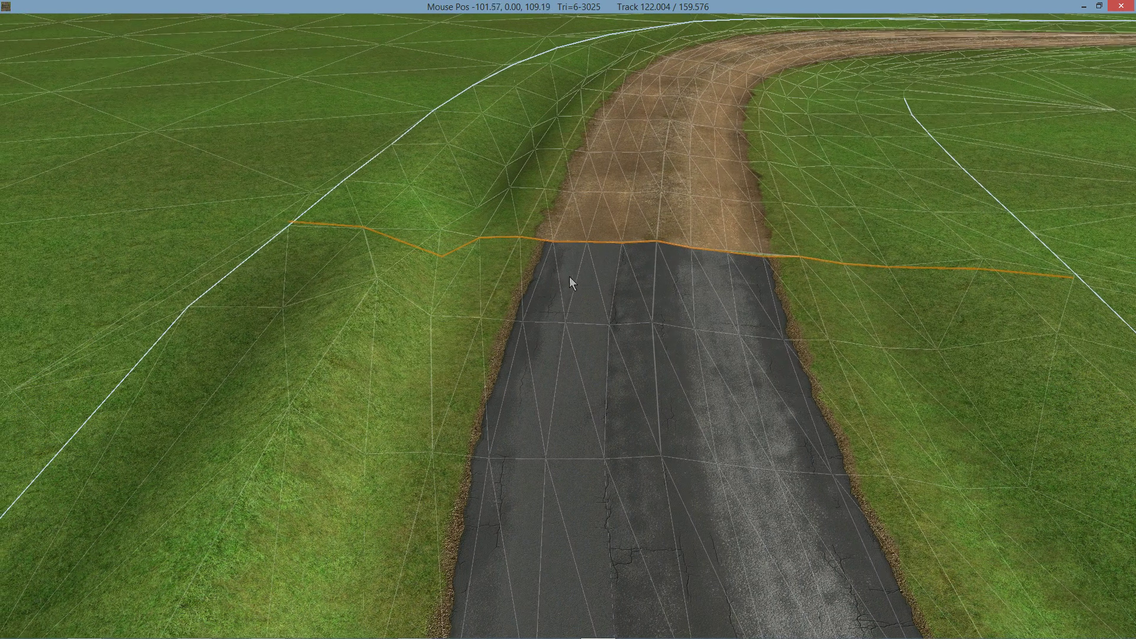
pyautogui.click(475, 261)
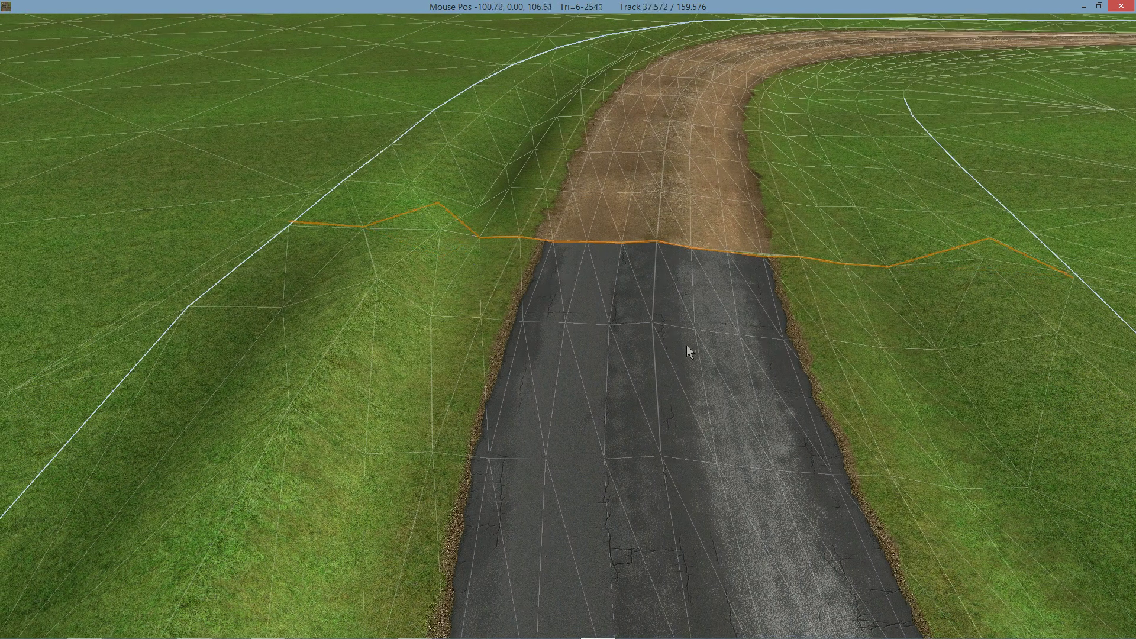
# Delete every second node from the asphalt cross-section at the junction, keeping both end nodes.
pyautogui.click(518, 238)
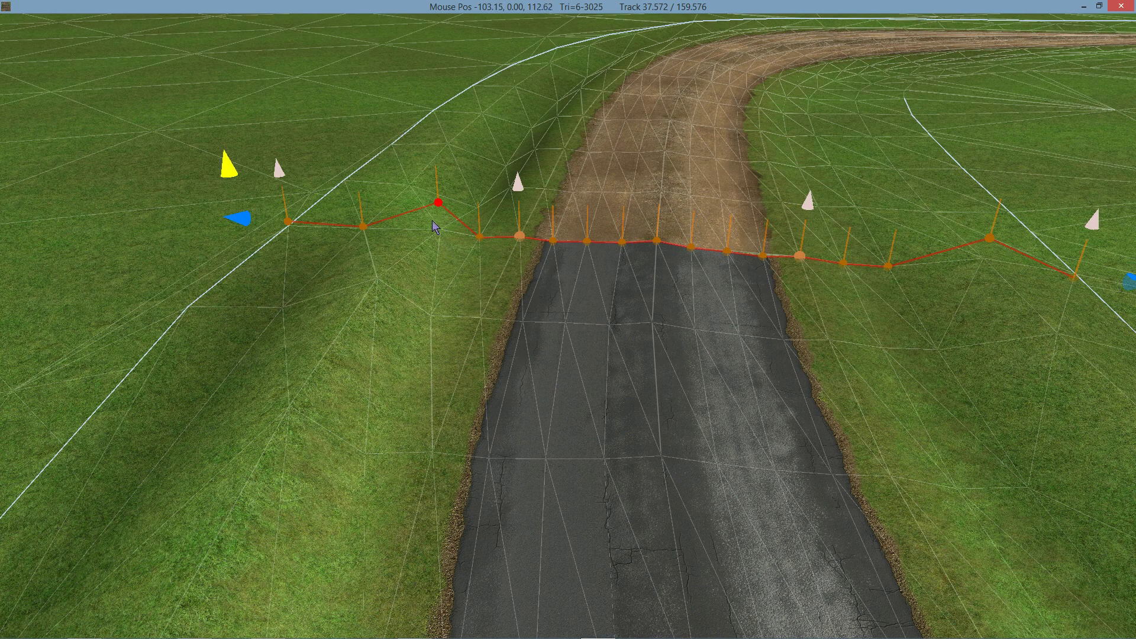
pyautogui.press('Escape')
pyautogui.click(375, 234)
pyautogui.click(559, 338)
pyautogui.click(368, 226)
pyautogui.click(364, 227)
pyautogui.keyDown('ctrl'); pyautogui.click(623, 240); pyautogui.keyUp('ctrl')
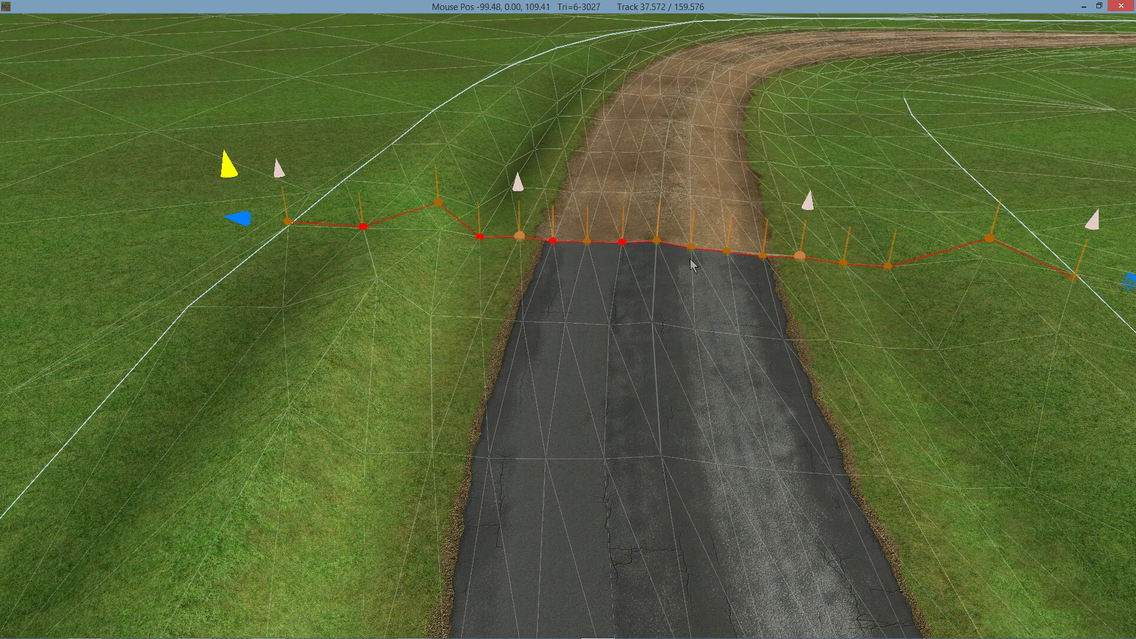
pyautogui.keyDown('shift'); pyautogui.click(690, 247); pyautogui.keyUp('shift')
pyautogui.keyDown('shift'); pyautogui.click(763, 255); pyautogui.keyUp('shift')
pyautogui.keyDown('shift'); pyautogui.click(843, 263); pyautogui.keyUp('shift')
pyautogui.keyDown('shift'); pyautogui.click(989, 238); pyautogui.keyUp('shift')
pyautogui.press('Delete')
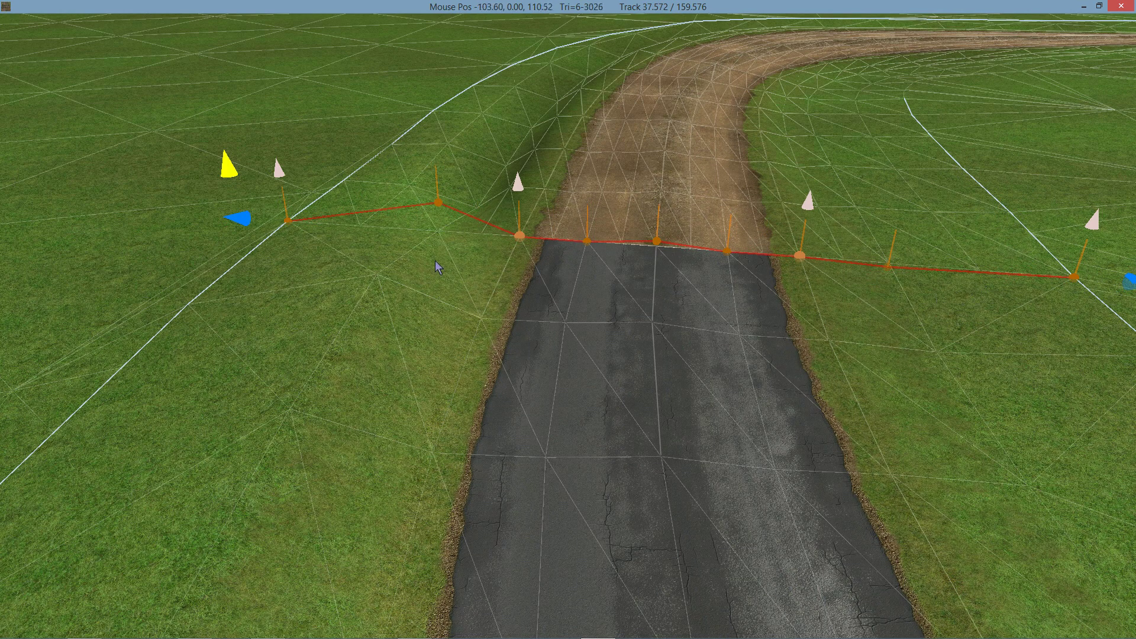
# Lower the raised outer-verge node of the asphalt cross-section to about the level of the road edge.
pyautogui.moveTo(433, 239)
pyautogui.mouseDown(button='middle')
pyautogui.moveTo(523, 260)
pyautogui.moveTo(424, 255)
pyautogui.moveTo(450, 240)
pyautogui.mouseUp(button='middle')
pyautogui.moveTo(452, 246); pyautogui.dragTo(614, 254, button='right')
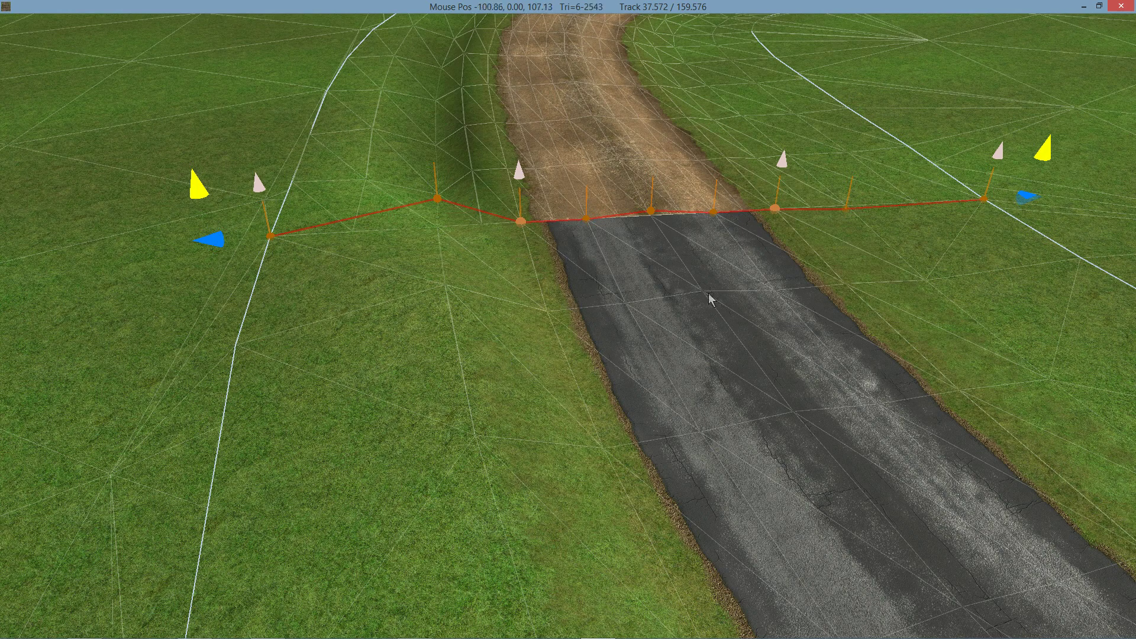
pyautogui.moveTo(708, 293); pyautogui.dragTo(568, 219, button='right')
pyautogui.moveTo(624, 264)
pyautogui.mouseDown(button='right')
pyautogui.moveTo(708, 280)
pyautogui.moveTo(599, 271)
pyautogui.moveTo(426, 286)
pyautogui.moveTo(469, 318)
pyautogui.moveTo(735, 290)
pyautogui.moveTo(518, 230)
pyautogui.moveTo(329, 255)
pyautogui.moveTo(511, 297)
pyautogui.moveTo(486, 281)
pyautogui.mouseUp(button='right')
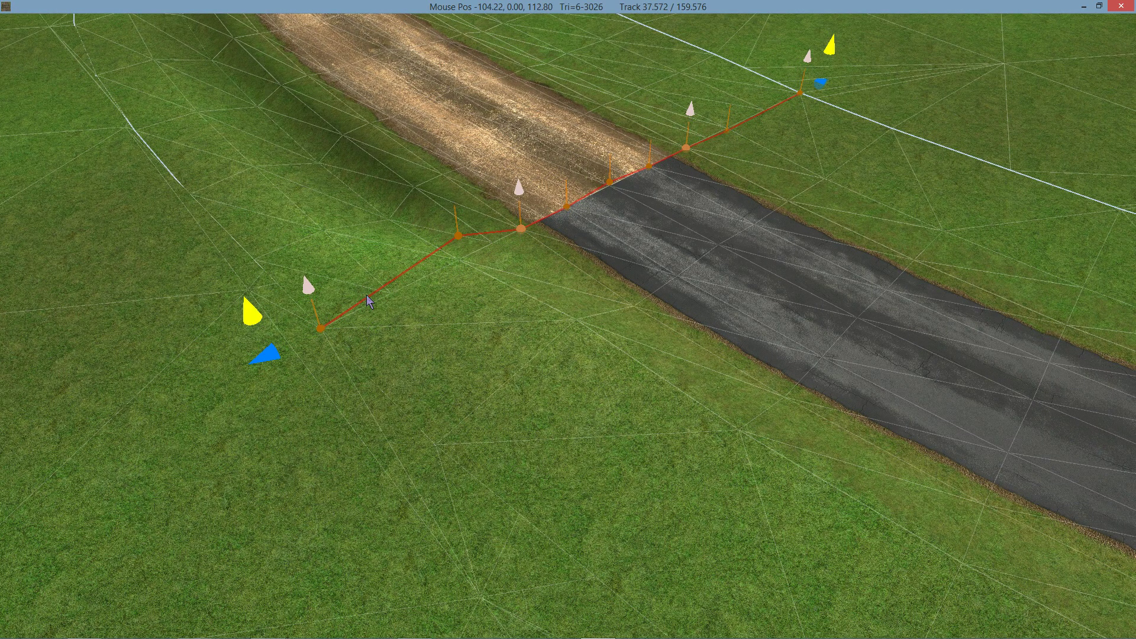
pyautogui.moveTo(443, 348); pyautogui.dragTo(254, 283, button='right')
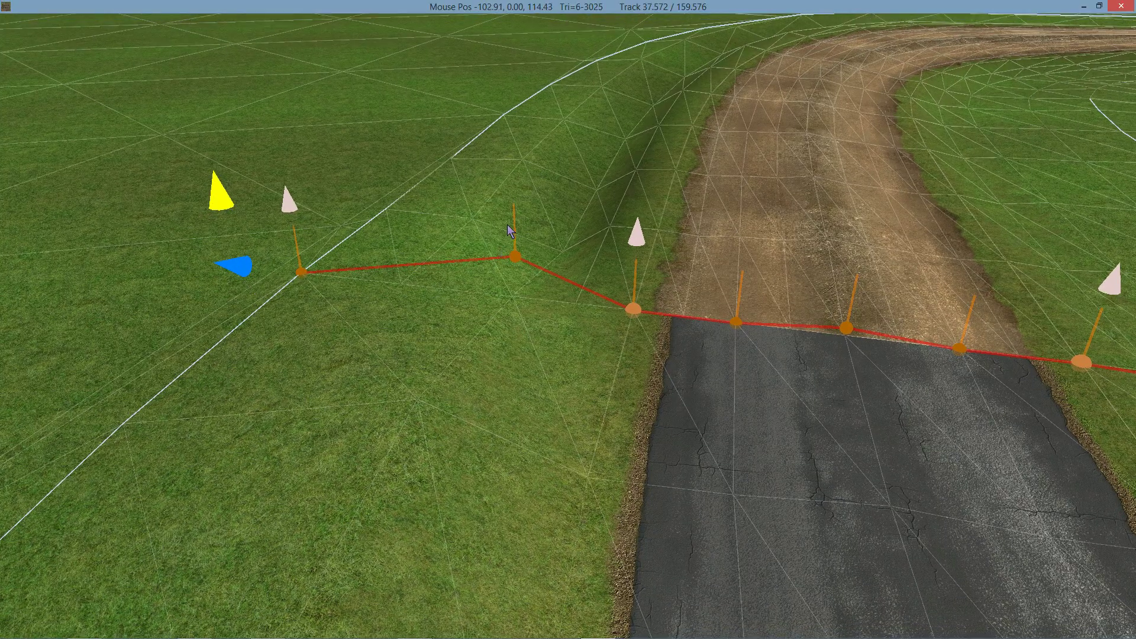
pyautogui.moveTo(513, 223); pyautogui.dragTo(510, 267)
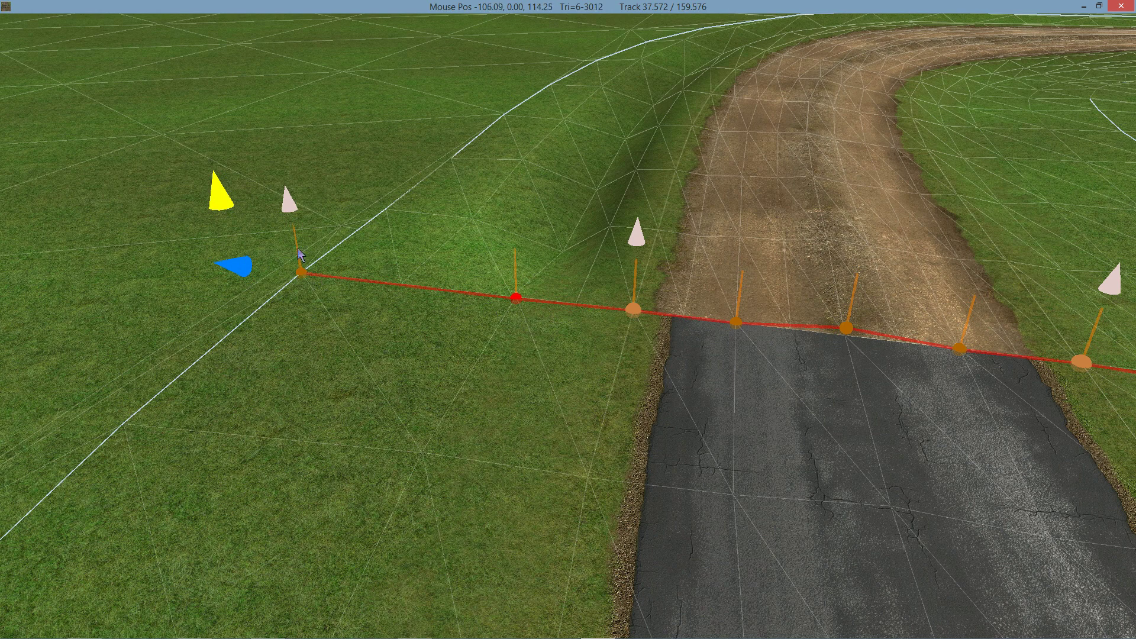
# Move the outermost verge node of the asphalt cross-section farther outward and upward, and check the terrain around it.
pyautogui.moveTo(298, 249)
pyautogui.mouseDown()
pyautogui.moveTo(294, 178)
pyautogui.moveTo(269, 222)
pyautogui.moveTo(279, 253)
pyautogui.moveTo(264, 254)
pyautogui.moveTo(249, 184)
pyautogui.mouseUp()
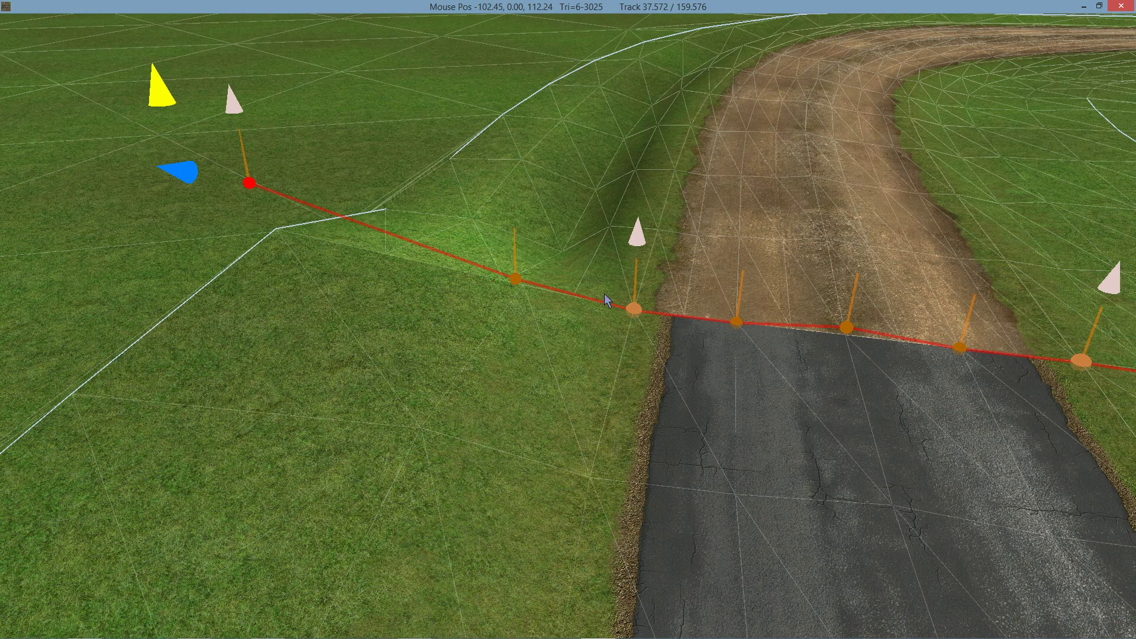
pyautogui.moveTo(604, 293); pyautogui.dragTo(680, 235, button='right')
pyautogui.moveTo(571, 325); pyautogui.dragTo(592, 302, button='middle')
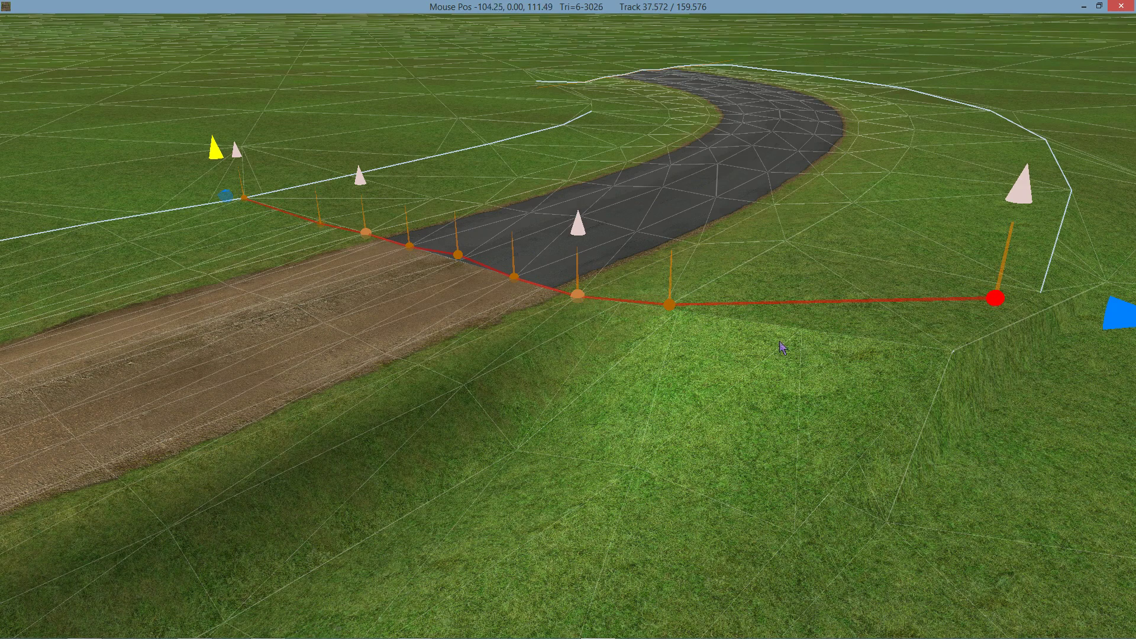
# Open the dirt cross-section at the junction and examine its ditch-side verge profile at a low angle.
pyautogui.moveTo(925, 360); pyautogui.dragTo(619, 456, button='middle')
pyautogui.press('Escape')
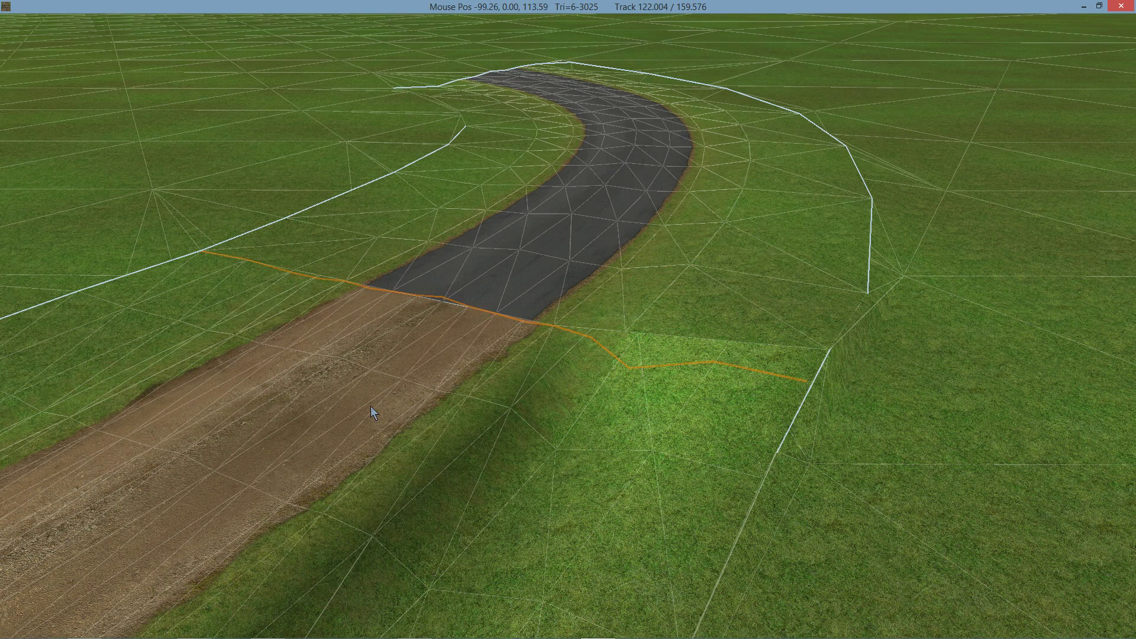
pyautogui.click(663, 376)
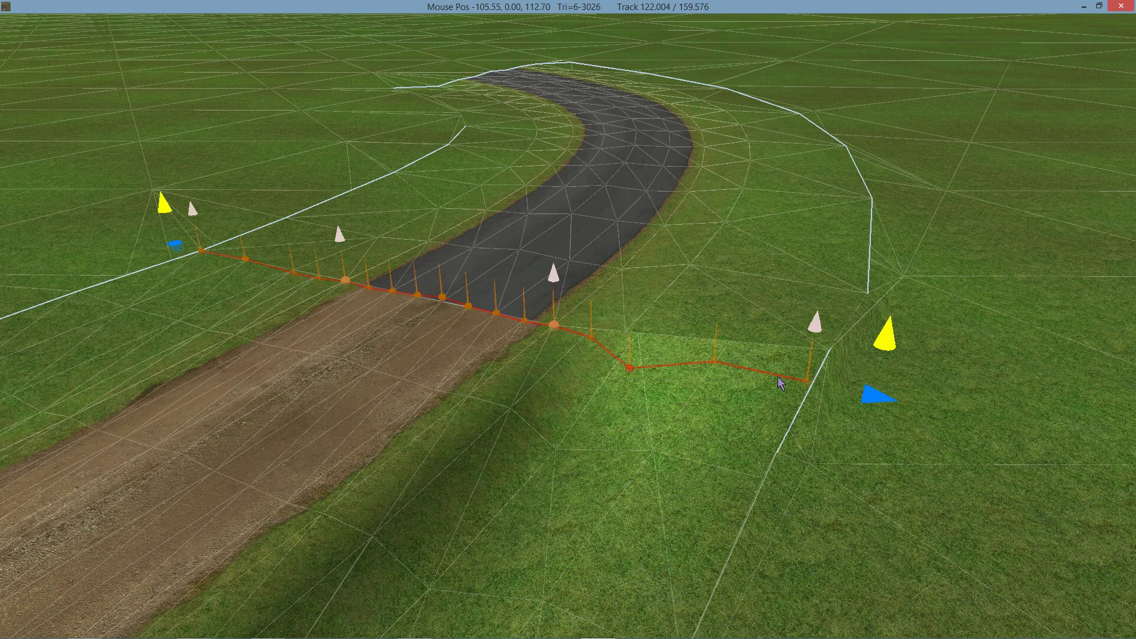
pyautogui.moveTo(826, 393); pyautogui.dragTo(902, 355, button='middle')
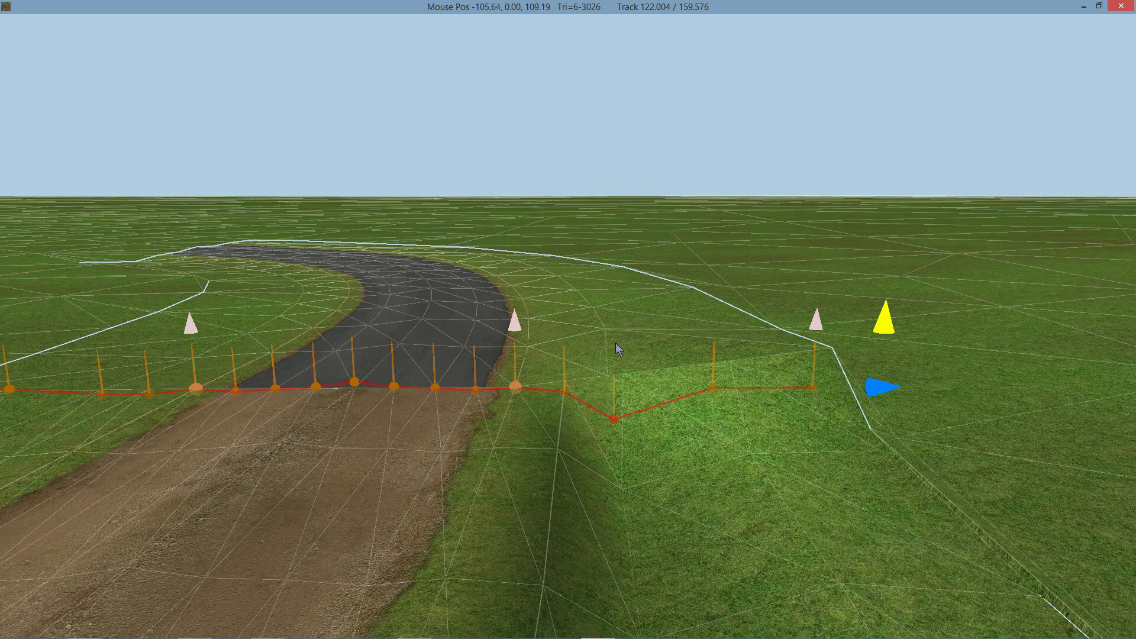
# Raise the verge node next to the road edge on the ditch side of the asphalt cross-section to form a bank.
pyautogui.click(426, 299)
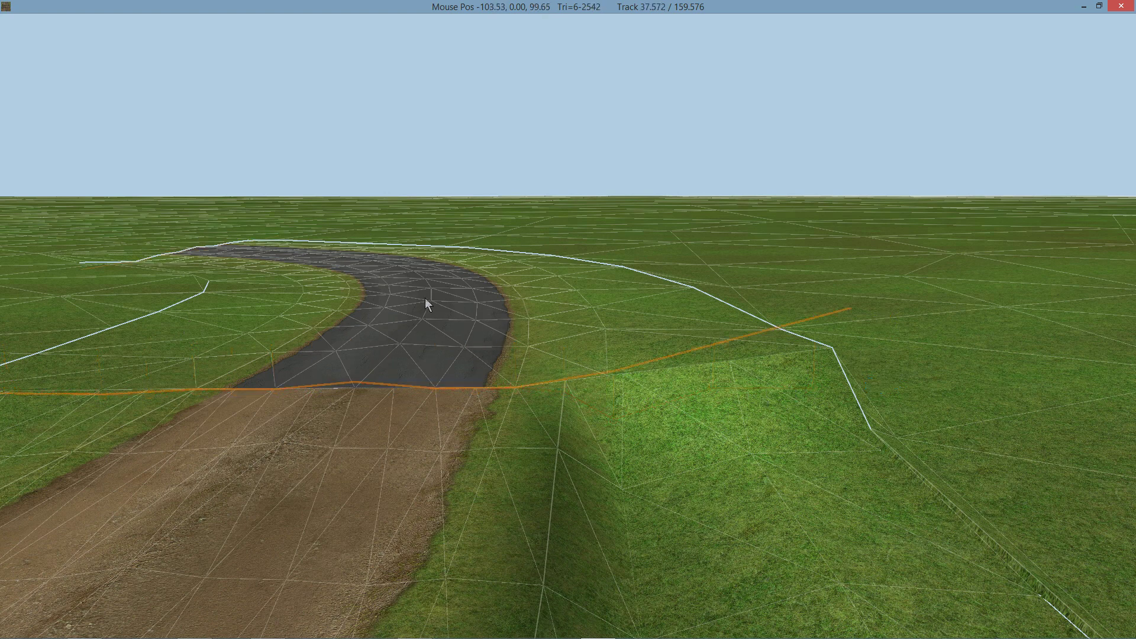
pyautogui.click(523, 387)
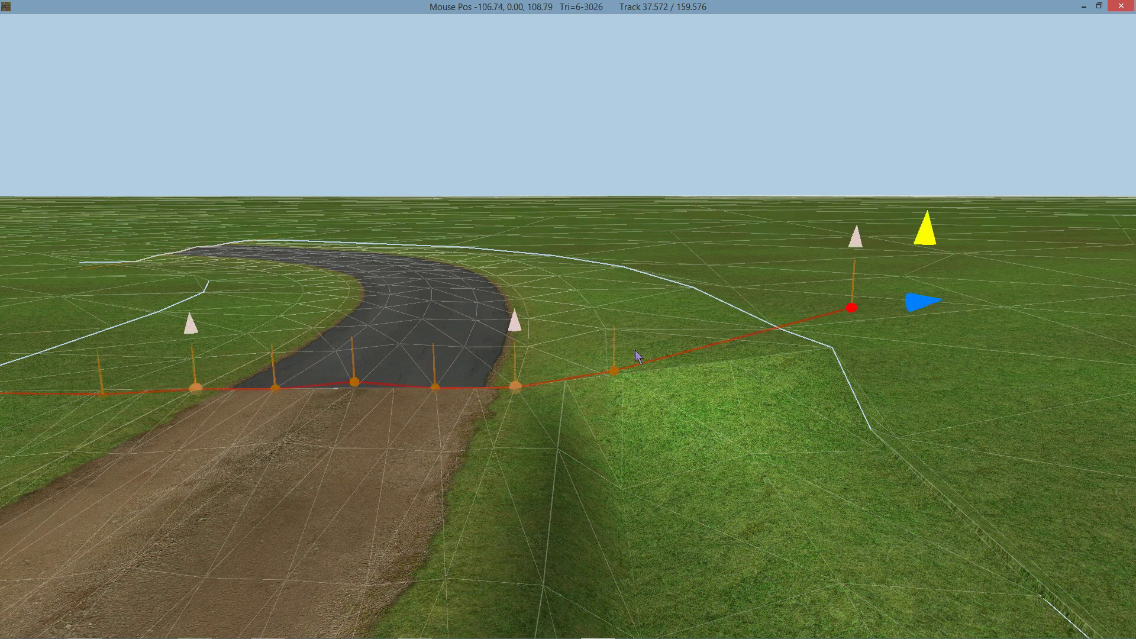
pyautogui.moveTo(613, 371); pyautogui.dragTo(613, 330)
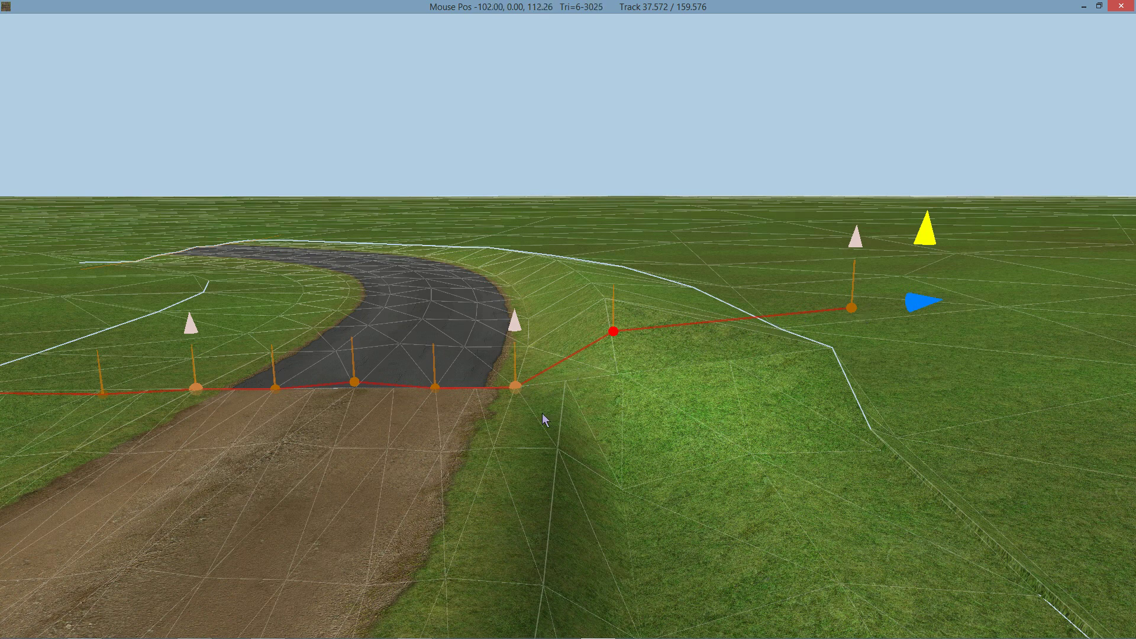
# Reopen the dirt cross-section at the junction and stretch its ditch side outward, beyond the asphalt track's boundary line.
pyautogui.click(340, 508)
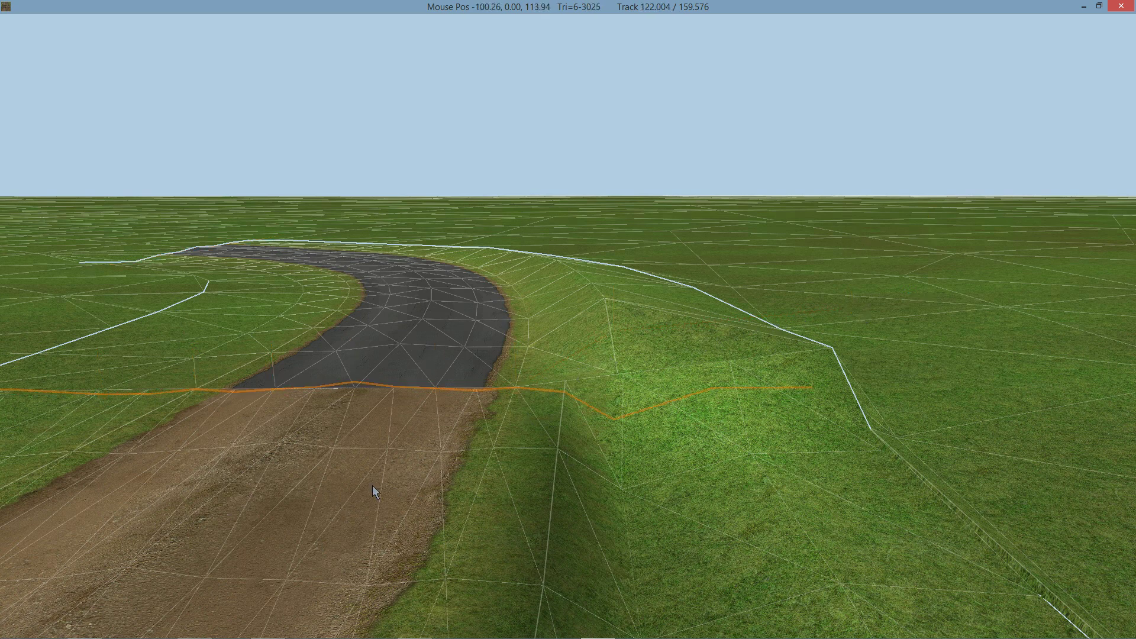
pyautogui.click(533, 389)
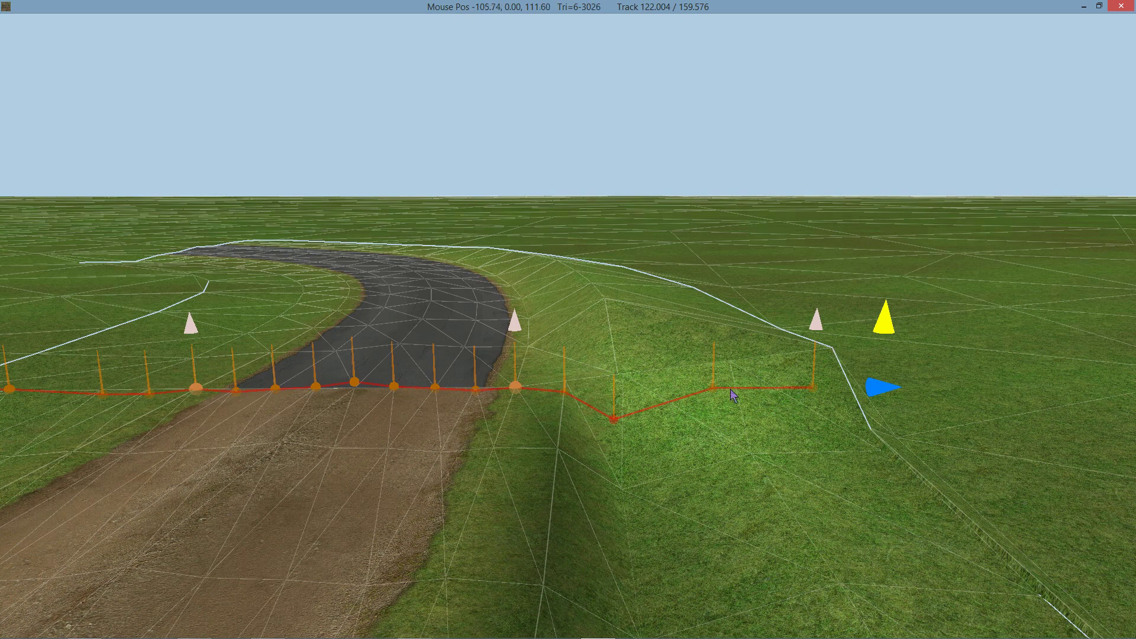
pyautogui.moveTo(730, 389); pyautogui.dragTo(725, 474, button='right')
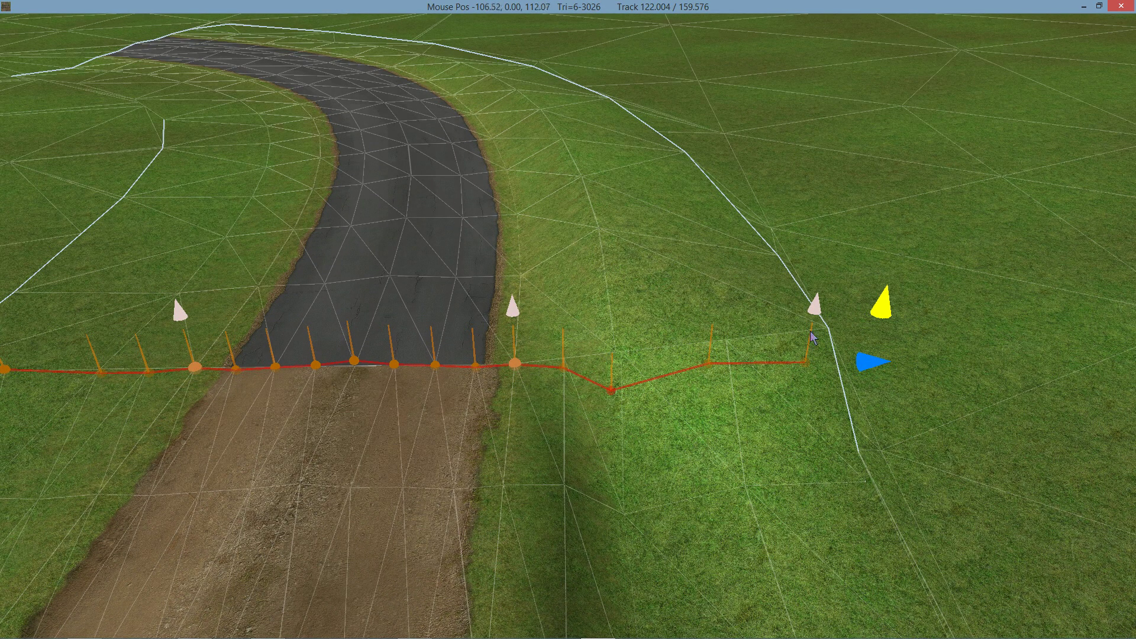
pyautogui.scroll(3, 779, 358)
pyautogui.moveTo(743, 359)
pyautogui.mouseDown(button='right')
pyautogui.moveTo(544, 338)
pyautogui.moveTo(741, 354)
pyautogui.mouseUp(button='right')
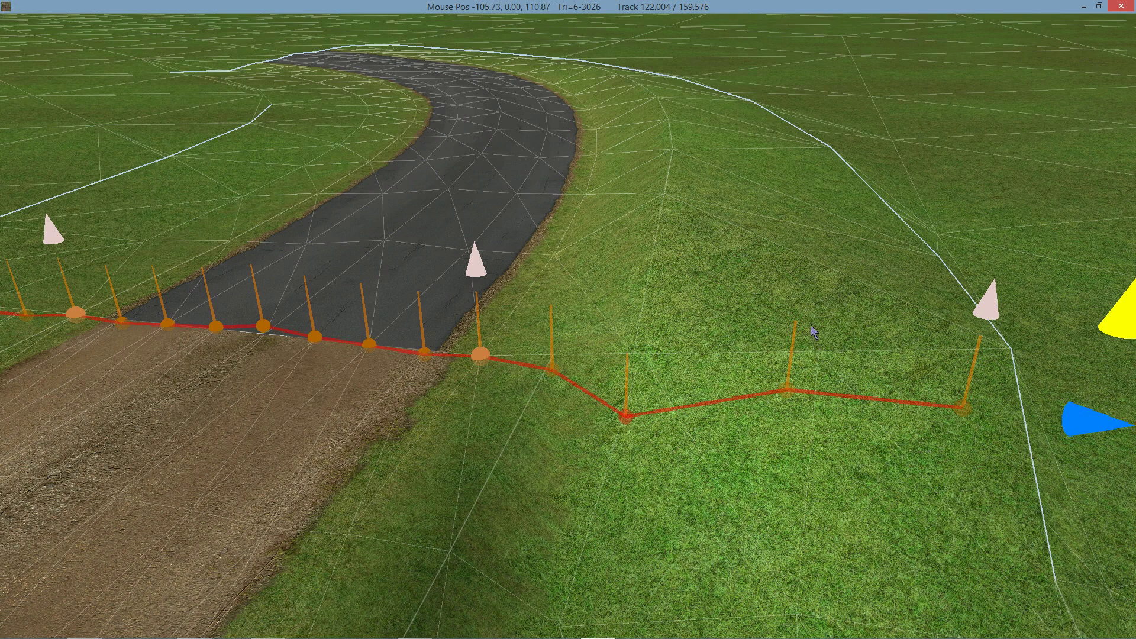
pyautogui.scroll(-2, 654, 380)
pyautogui.moveTo(635, 380); pyautogui.dragTo(494, 383, button='middle')
pyautogui.moveTo(496, 388); pyautogui.dragTo(243, 418, button='right')
pyautogui.scroll(-3, 254, 414)
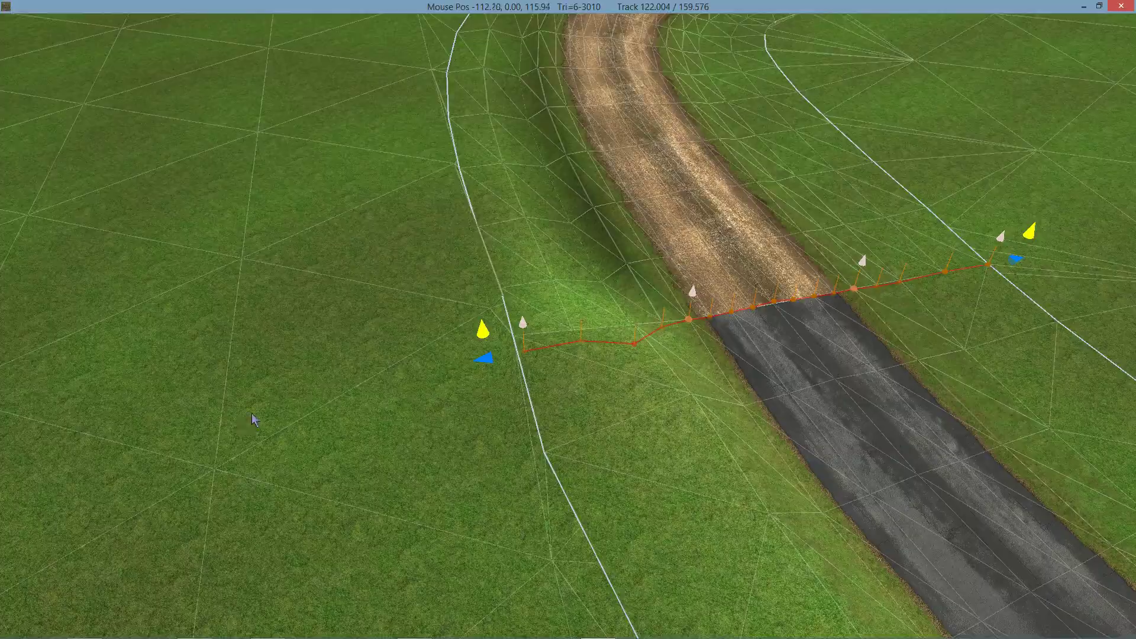
pyautogui.scroll(-1, 392, 347)
pyautogui.scroll(-1, 391, 354)
pyautogui.moveTo(383, 355); pyautogui.dragTo(307, 291, button='right')
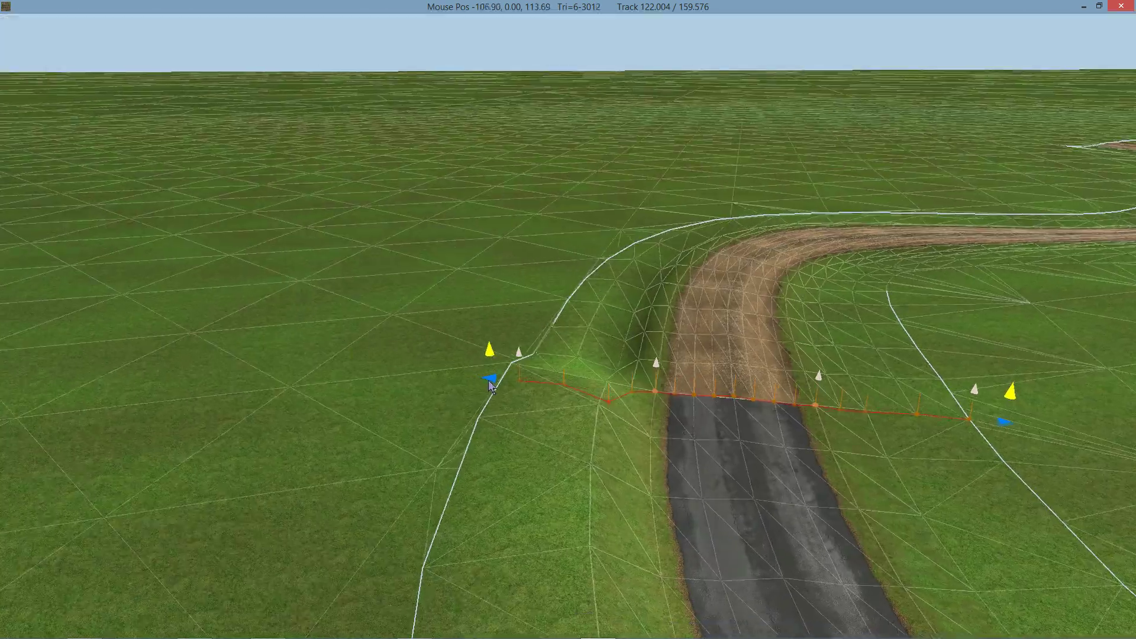
pyautogui.moveTo(488, 382); pyautogui.dragTo(395, 377)
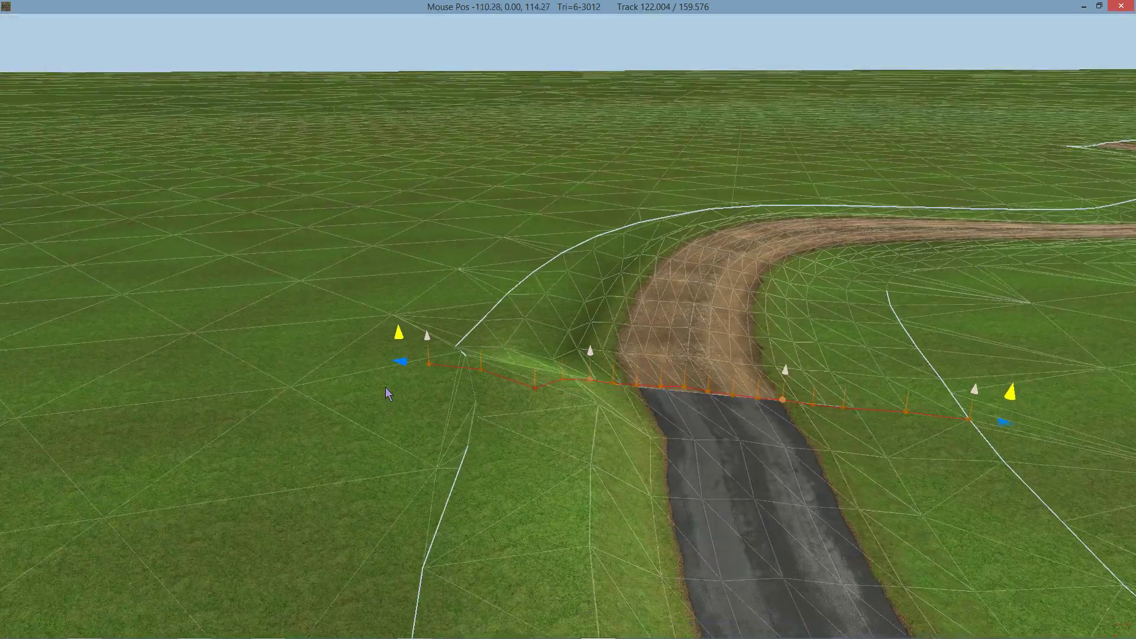
# Stretch the side of the dirt cross-section opposite the ditch outward as well, past the boundary line.
pyautogui.moveTo(378, 412); pyautogui.dragTo(376, 433, button='right')
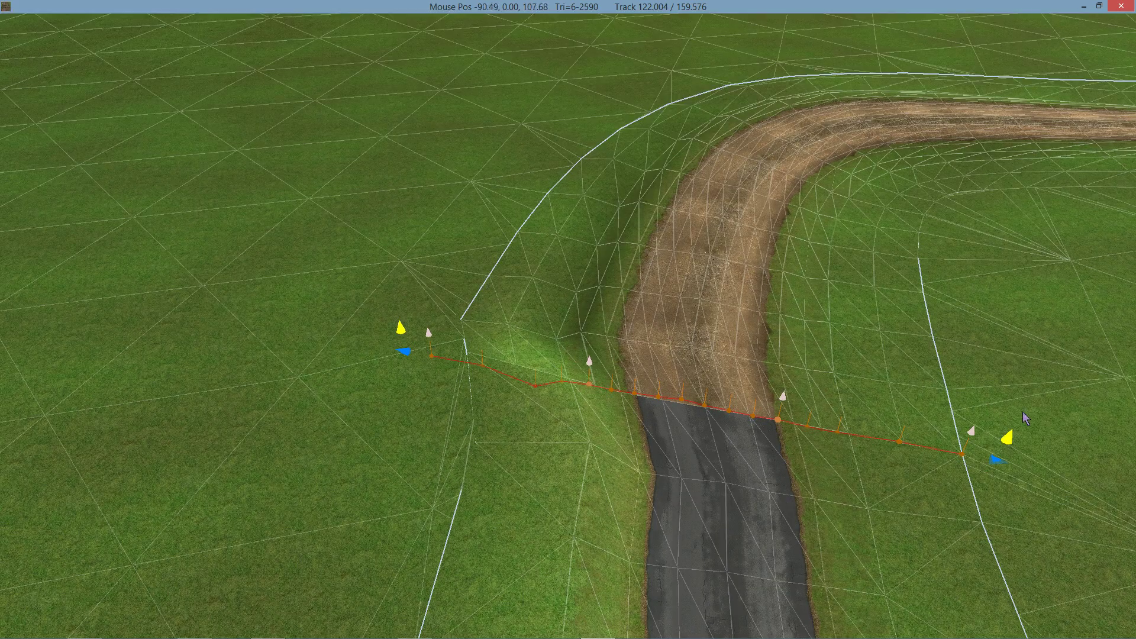
pyautogui.moveTo(976, 380); pyautogui.dragTo(860, 399, button='right')
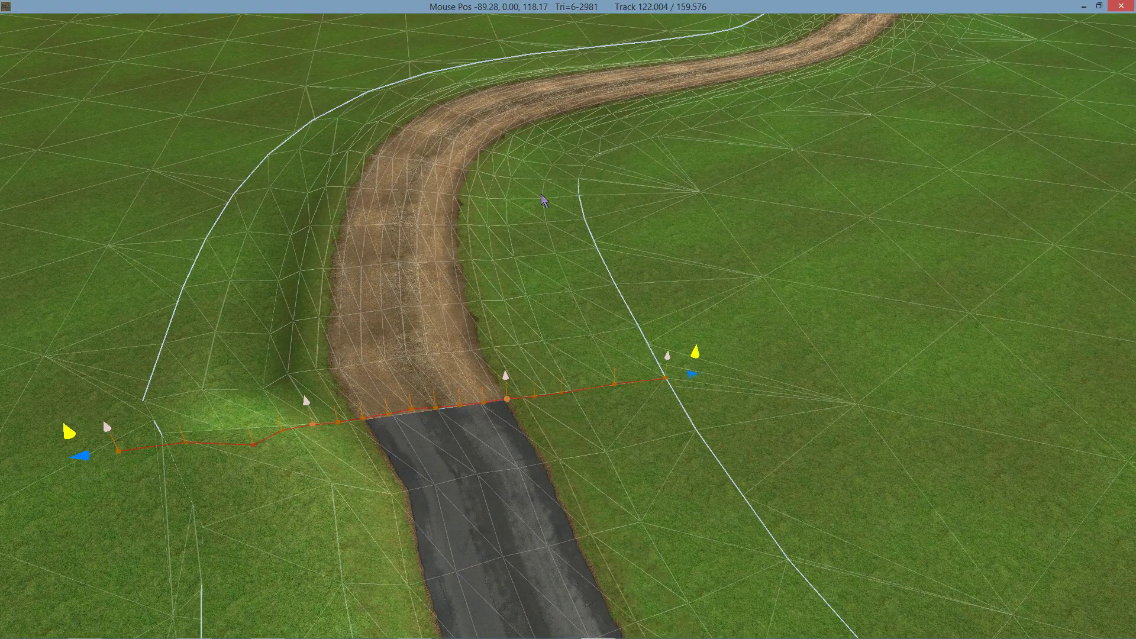
pyautogui.moveTo(698, 381); pyautogui.dragTo(788, 360)
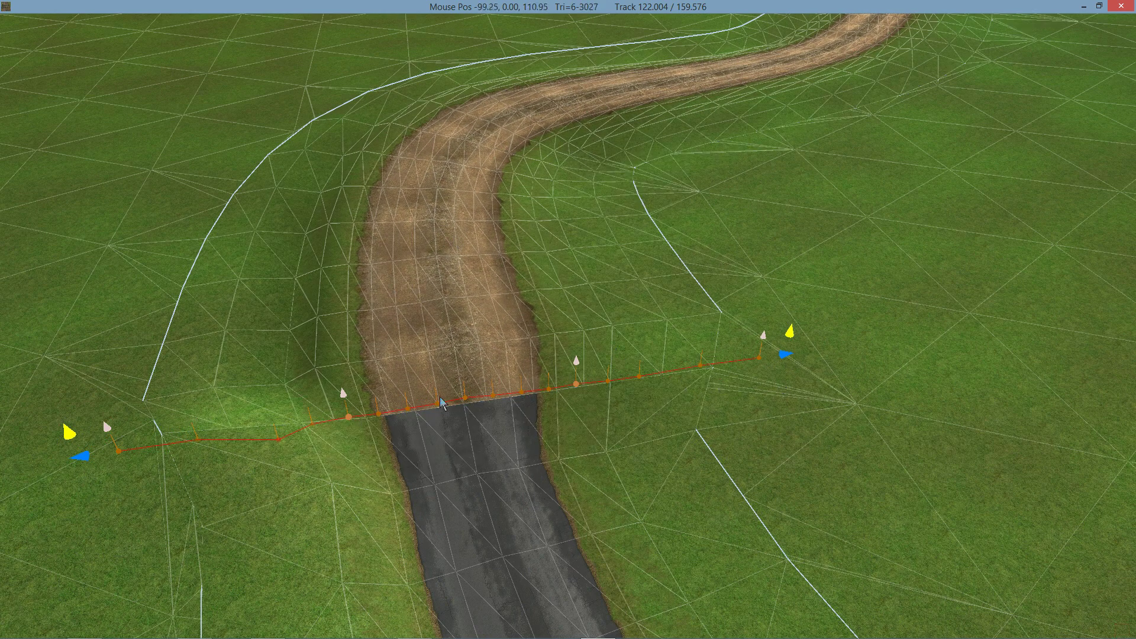
# Lower the two ditch-side verge nodes of the asphalt cross-section so they continue in line with the road edge.
pyautogui.moveTo(444, 396); pyautogui.dragTo(403, 438, button='middle')
pyautogui.click(464, 477)
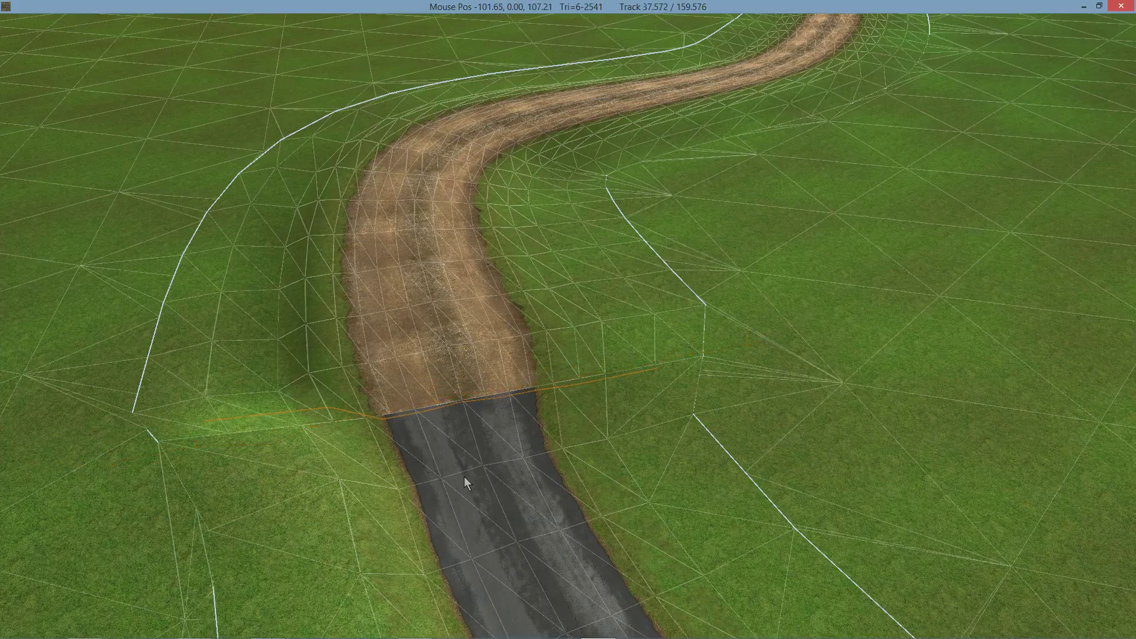
pyautogui.click(225, 420)
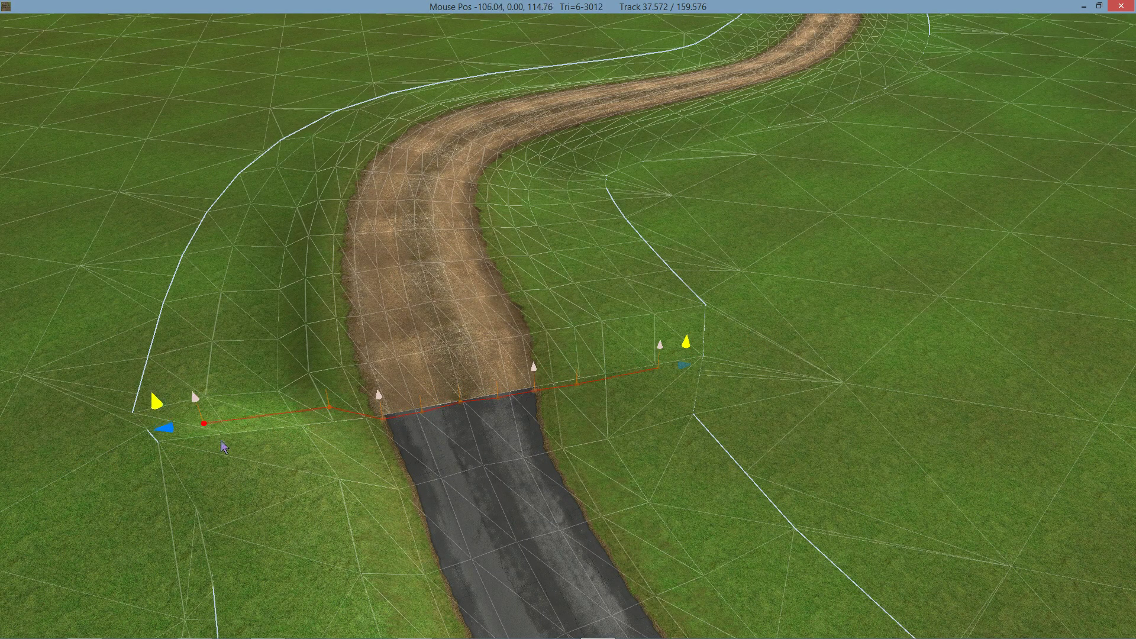
pyautogui.moveTo(220, 442); pyautogui.dragTo(233, 460)
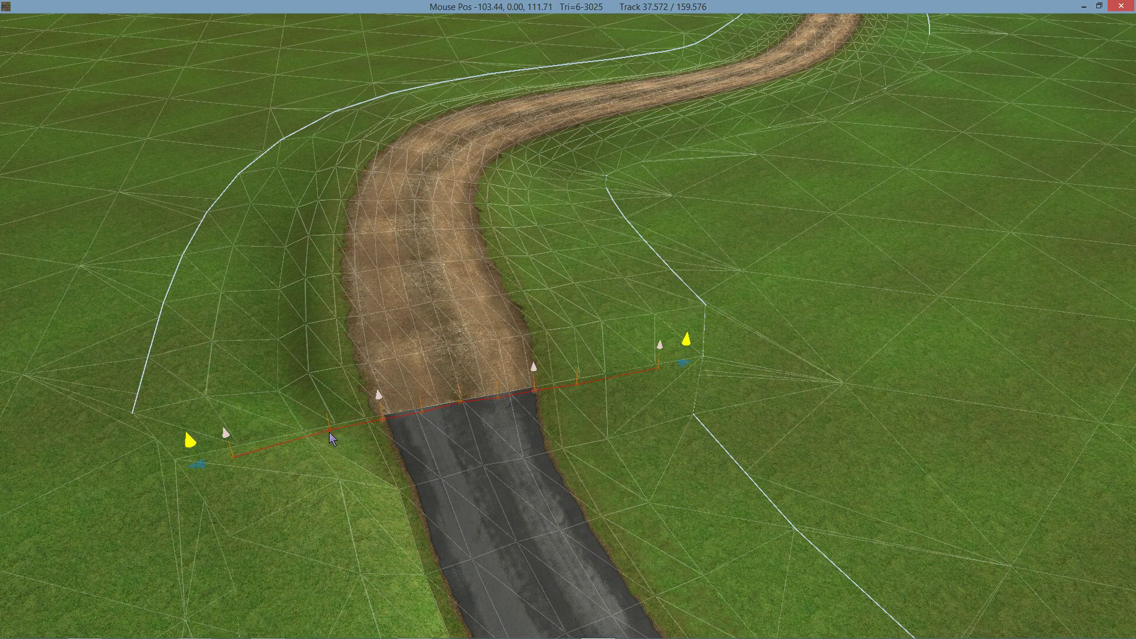
pyautogui.moveTo(329, 409); pyautogui.dragTo(329, 432)
# Examine the junction from both sides, comparing the asphalt cross-section with the widened dirt cross-section.
pyautogui.moveTo(445, 409); pyautogui.dragTo(591, 397, button='middle')
pyautogui.scroll(2, 564, 404)
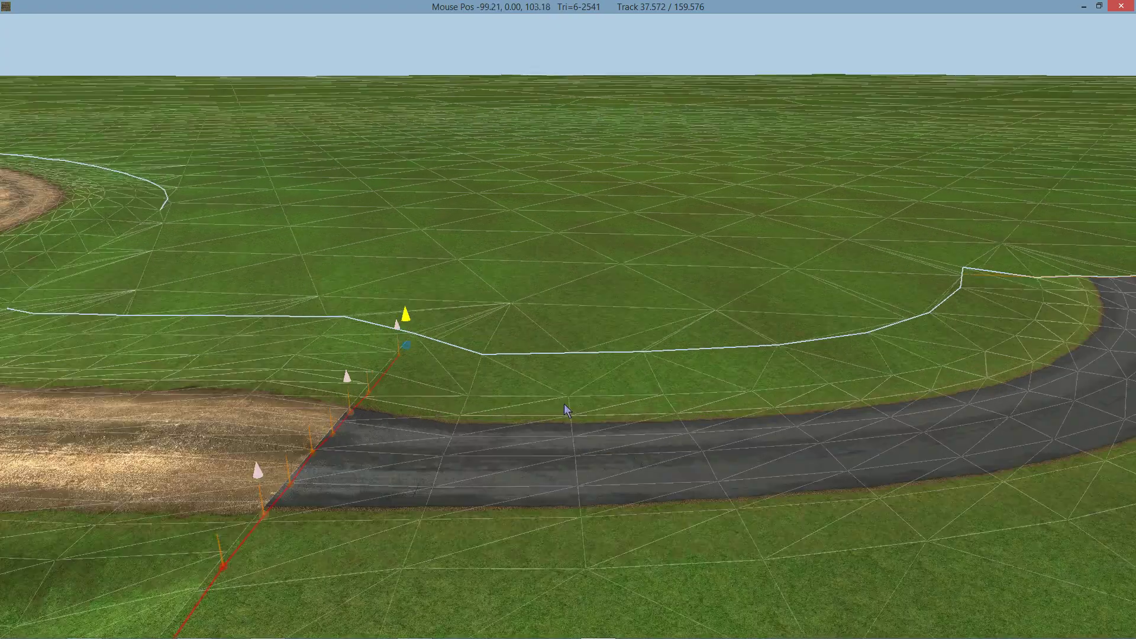
pyautogui.moveTo(504, 422); pyautogui.dragTo(400, 391, button='right')
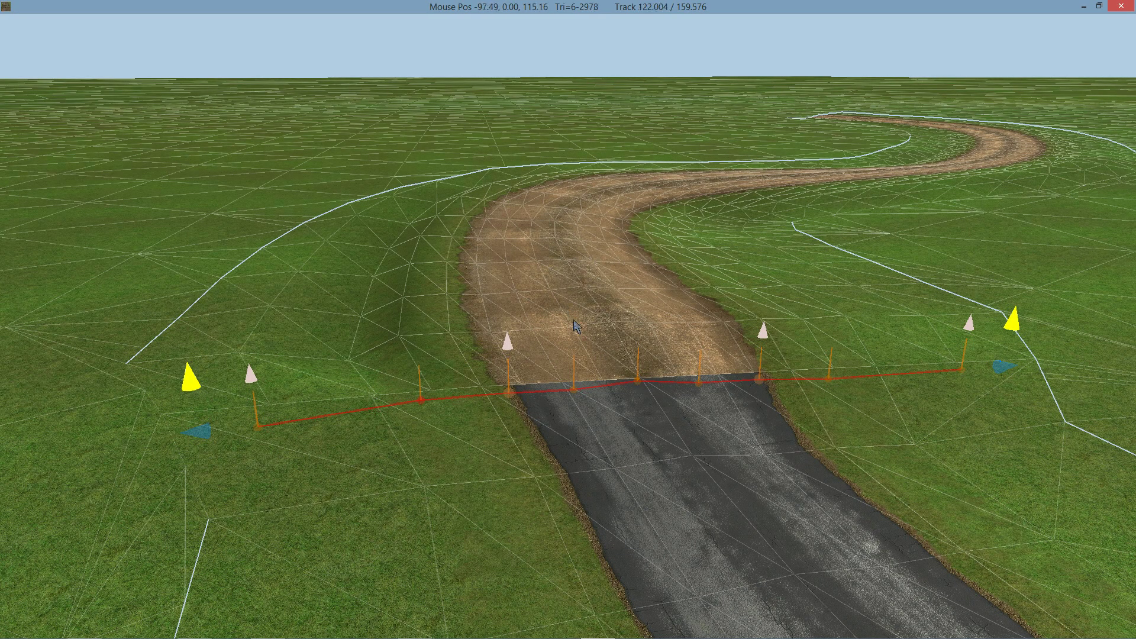
pyautogui.press('Escape')
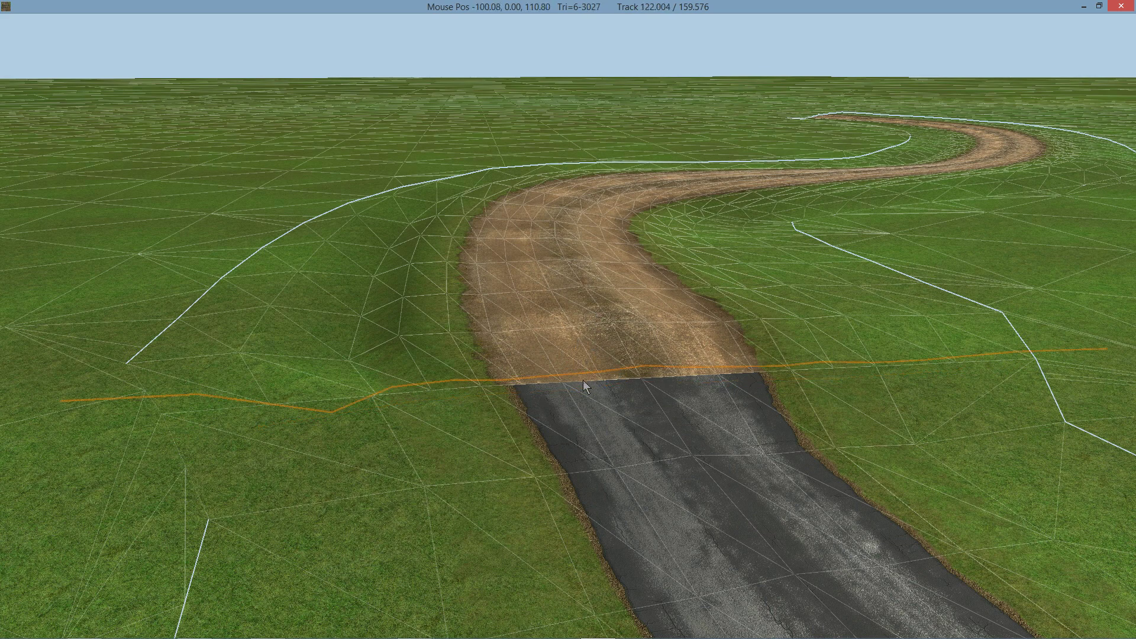
pyautogui.moveTo(583, 380); pyautogui.dragTo(609, 385, button='right')
pyautogui.click(555, 350)
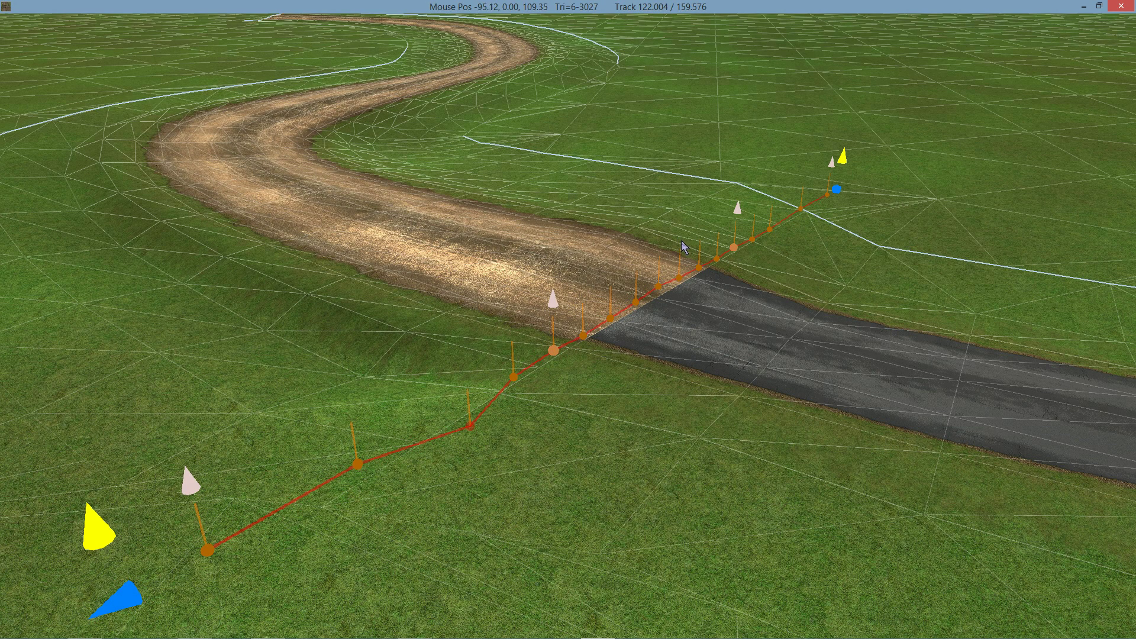
pyautogui.click(619, 236)
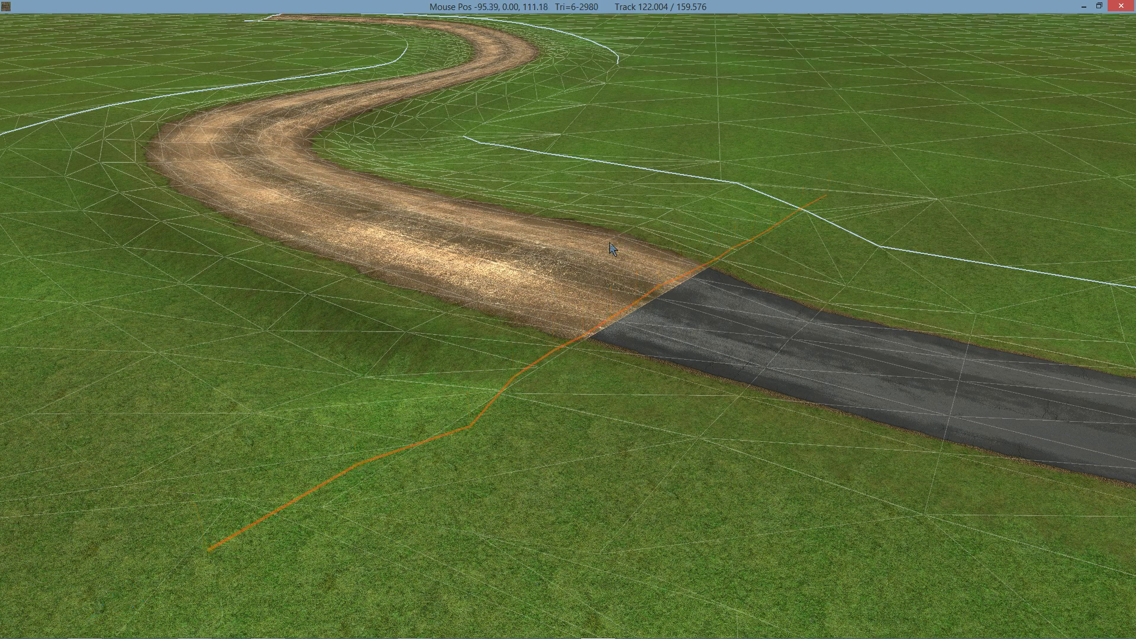